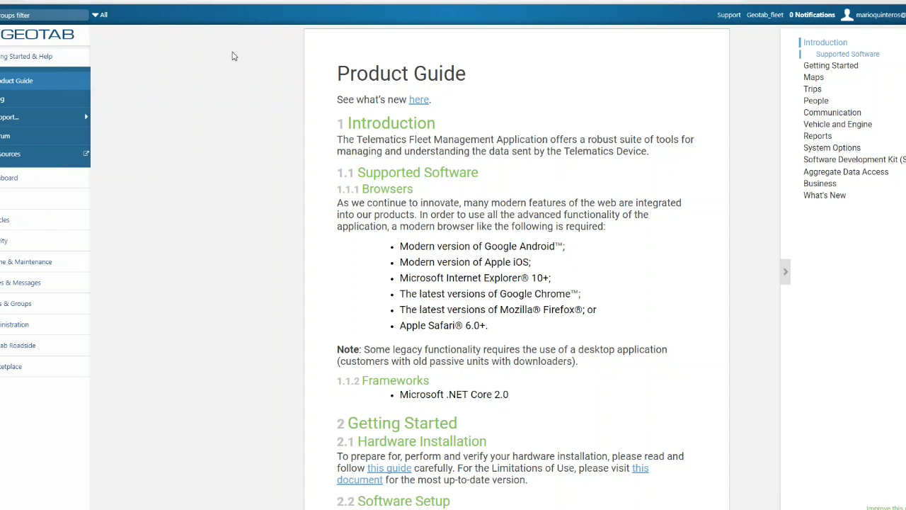
- Switch the interface language to Français in Options, save, and reload the page
{"action": "left_click", "coordinate": [894, 20]}
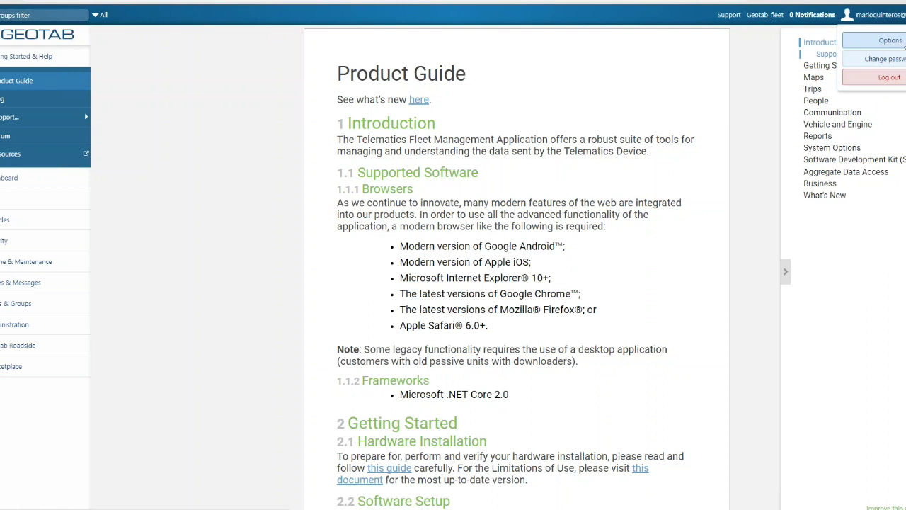
{"action": "left_click", "coordinate": [900, 41]}
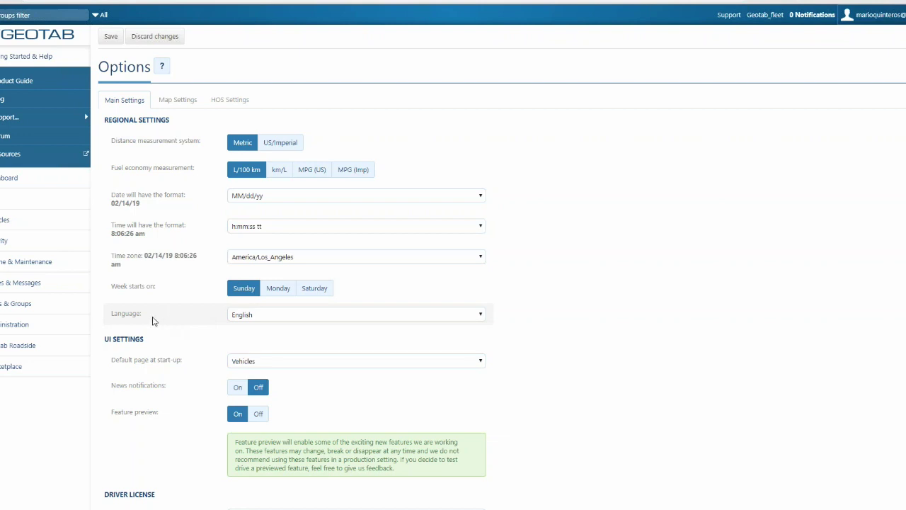
{"action": "left_click", "coordinate": [265, 315]}
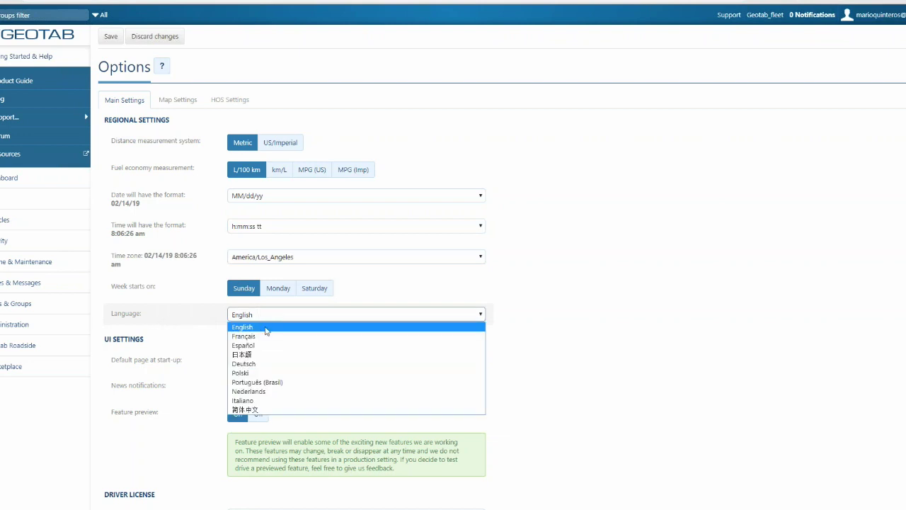
{"action": "left_click", "coordinate": [268, 337]}
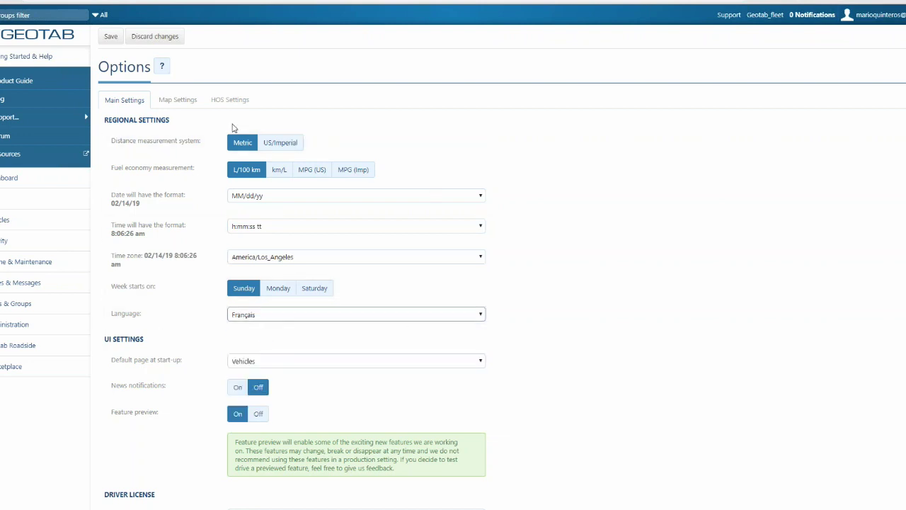
{"action": "left_click", "coordinate": [111, 37]}
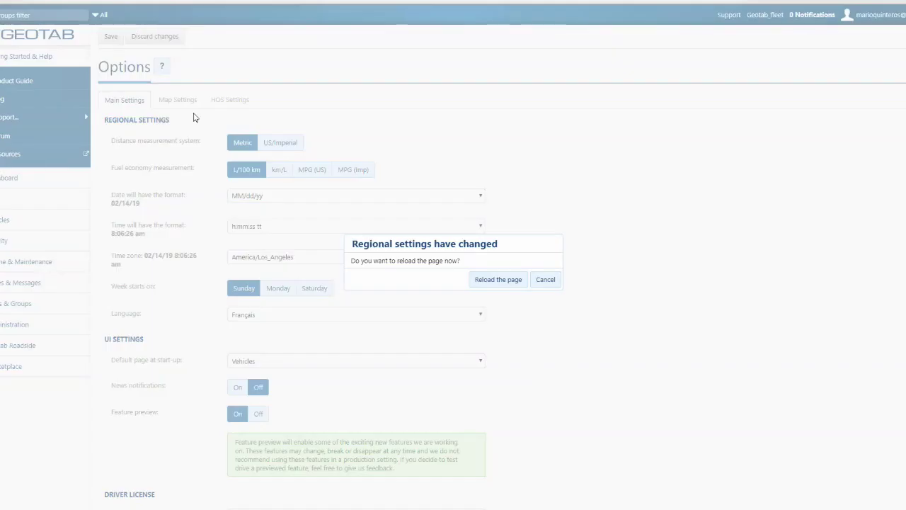
{"action": "left_click", "coordinate": [504, 279]}
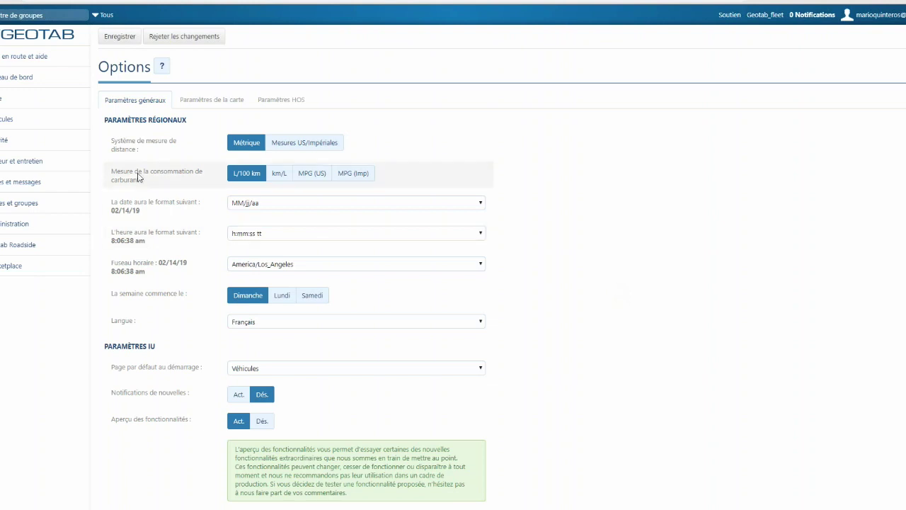
- Read the French Guide du produit's Cartes section on group filters and map search
{"action": "left_click", "coordinate": [39, 56]}
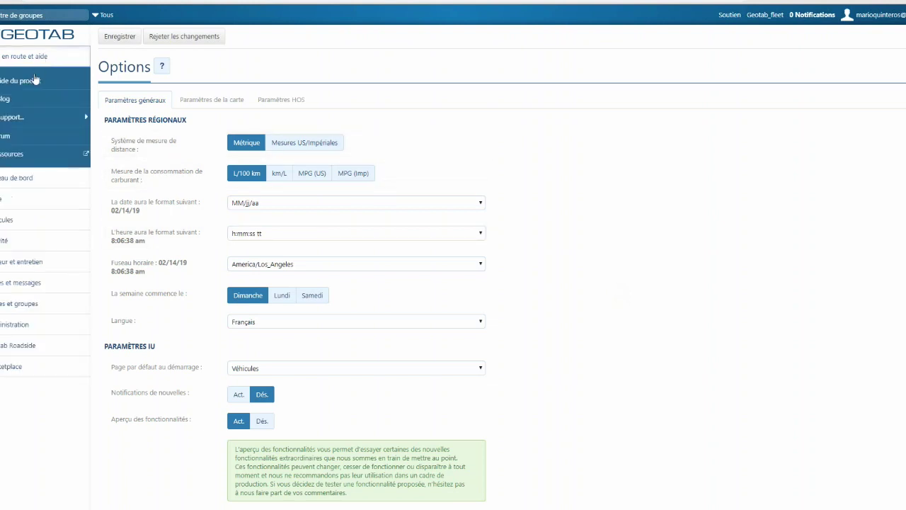
{"action": "left_click", "coordinate": [35, 80]}
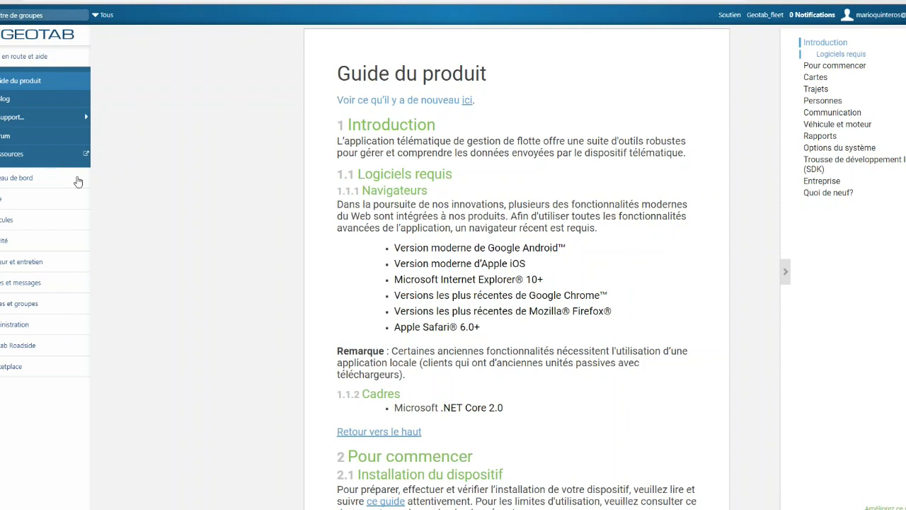
{"action": "scroll", "coordinate": [494, 213], "scroll_direction": "down", "scroll_amount": 3}
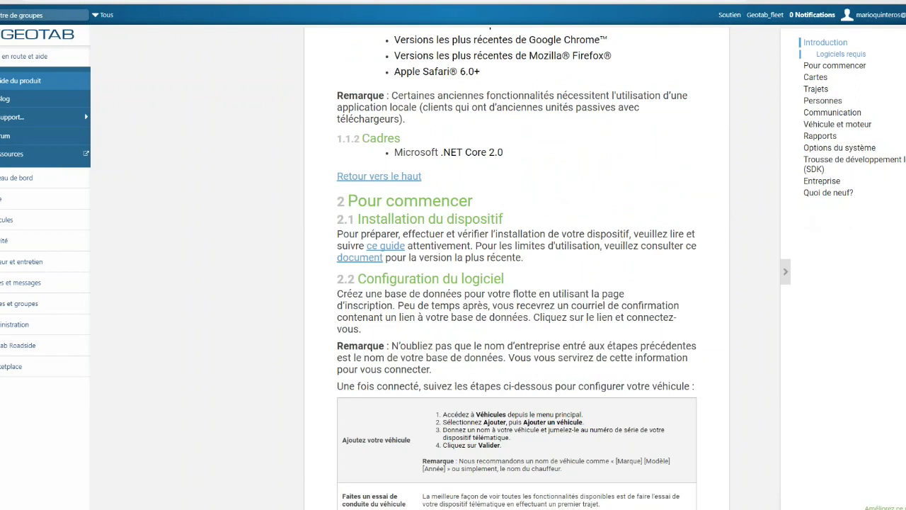
{"action": "left_click", "coordinate": [816, 78]}
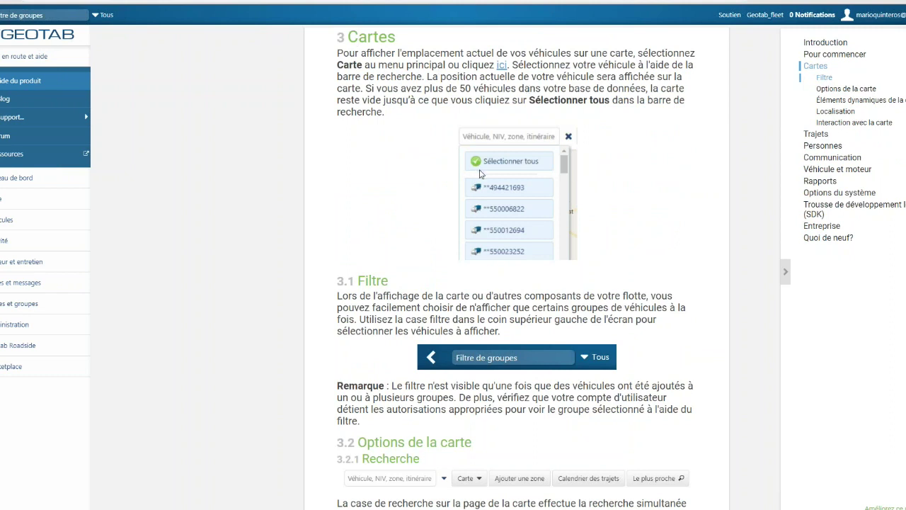
{"action": "scroll", "coordinate": [412, 227], "scroll_direction": "down", "scroll_amount": 3}
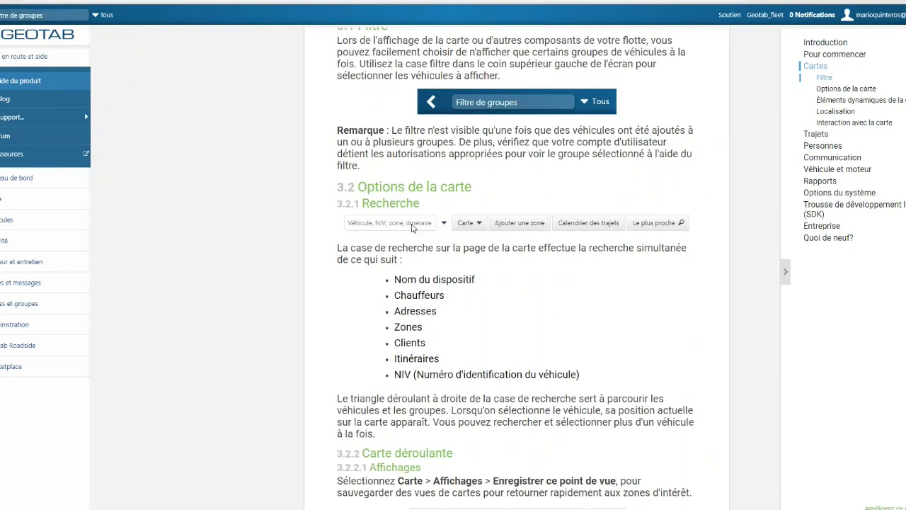
{"action": "left_click", "coordinate": [24, 58]}
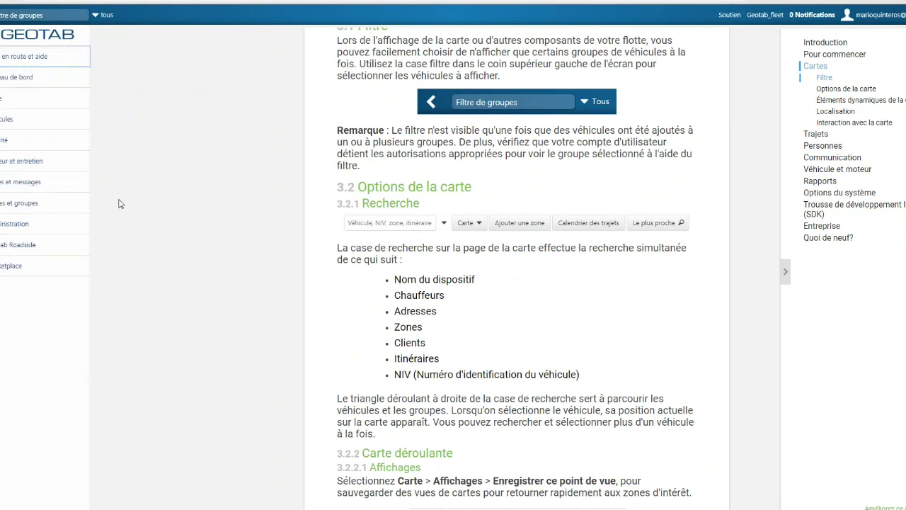
{"action": "left_click", "coordinate": [41, 208]}
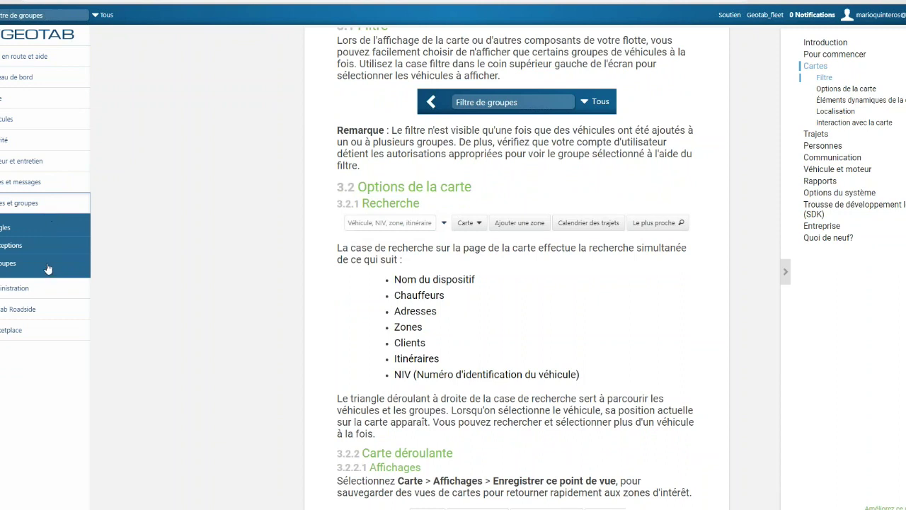
- Open the group tree and expand the QC Group and U.S. branches
{"action": "left_click", "coordinate": [52, 263]}
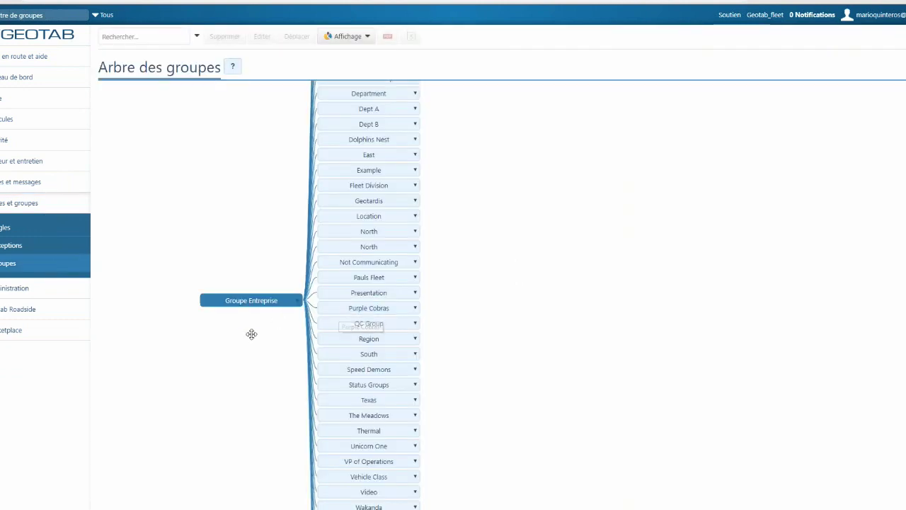
{"action": "left_click_drag", "start_coordinate": [247, 338], "coordinate": [304, 304]}
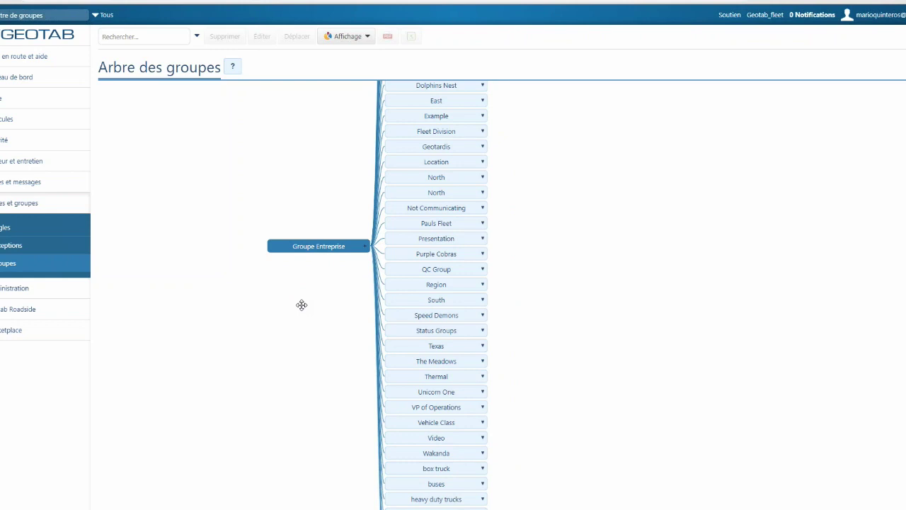
{"action": "left_click", "coordinate": [406, 269]}
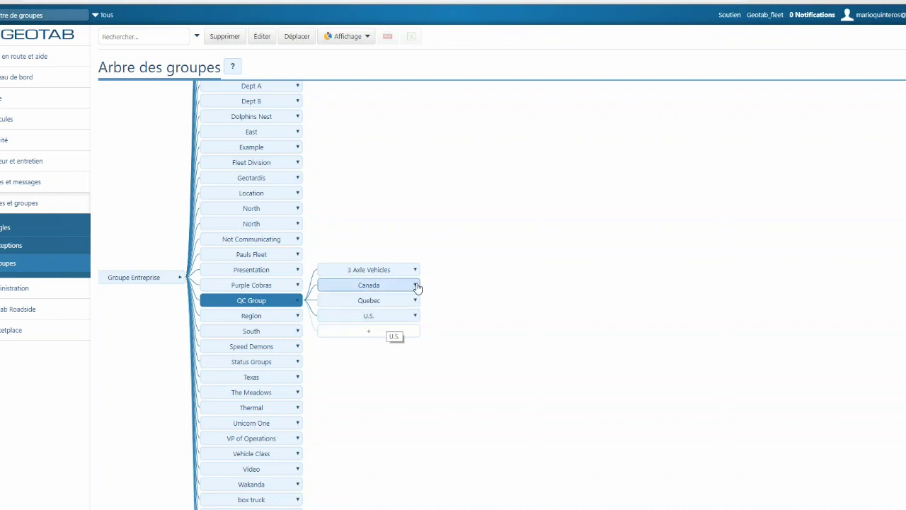
{"action": "left_click", "coordinate": [392, 316]}
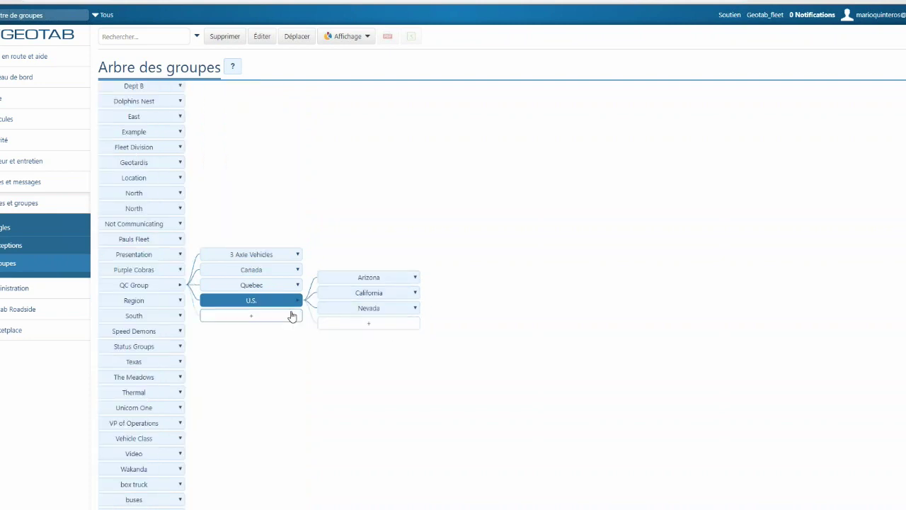
{"action": "left_click_drag", "start_coordinate": [355, 224], "coordinate": [433, 231]}
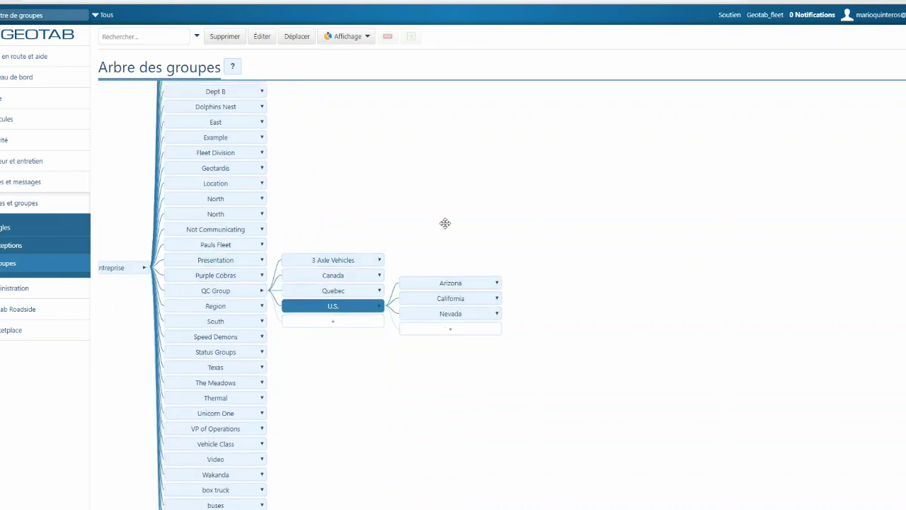
{"action": "left_click_drag", "start_coordinate": [445, 223], "coordinate": [560, 231]}
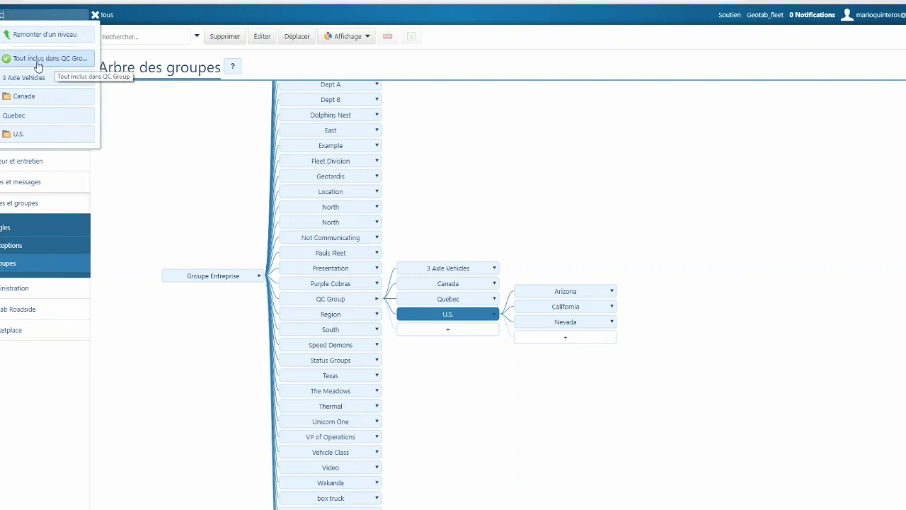
- Filter to QC Group, reset the filter to Tous, and show the 27 vehicles
{"action": "left_click", "coordinate": [42, 62]}
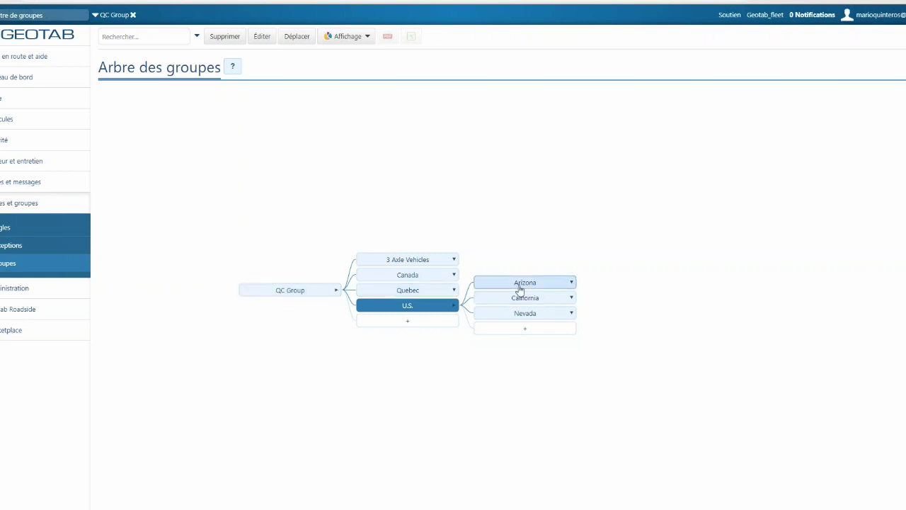
{"action": "left_click", "coordinate": [133, 15]}
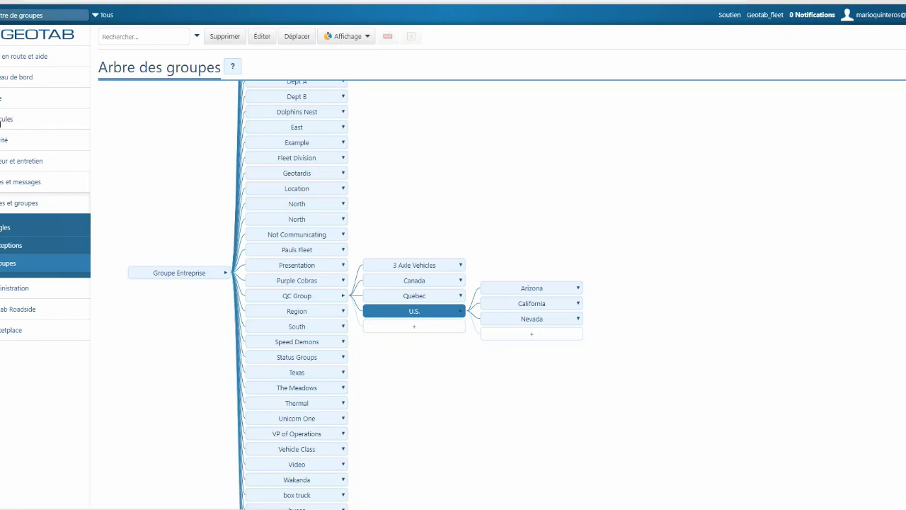
{"action": "left_click", "coordinate": [6, 119]}
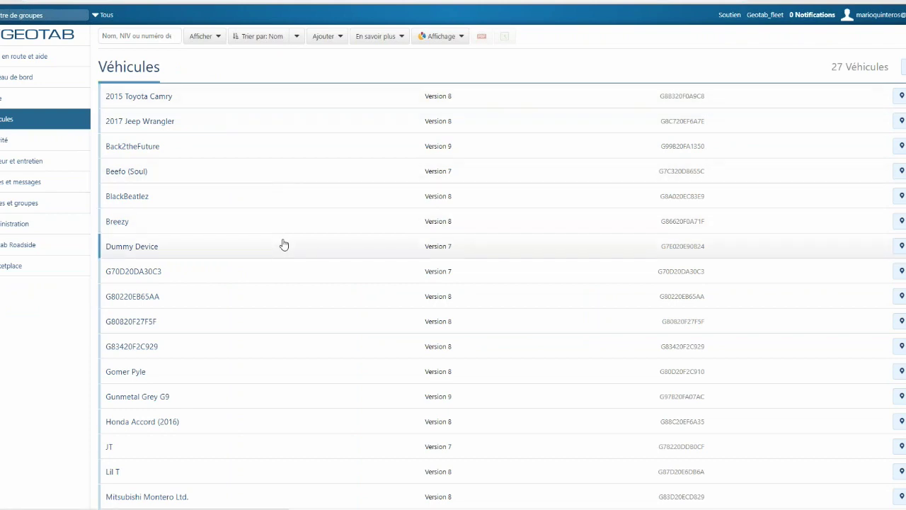
- Expand Administration and show the Utilisateurs list of 158 users
{"action": "scroll", "coordinate": [283, 244], "scroll_direction": "down", "scroll_amount": 3}
{"action": "scroll", "coordinate": [286, 255], "scroll_direction": "up", "scroll_amount": 3}
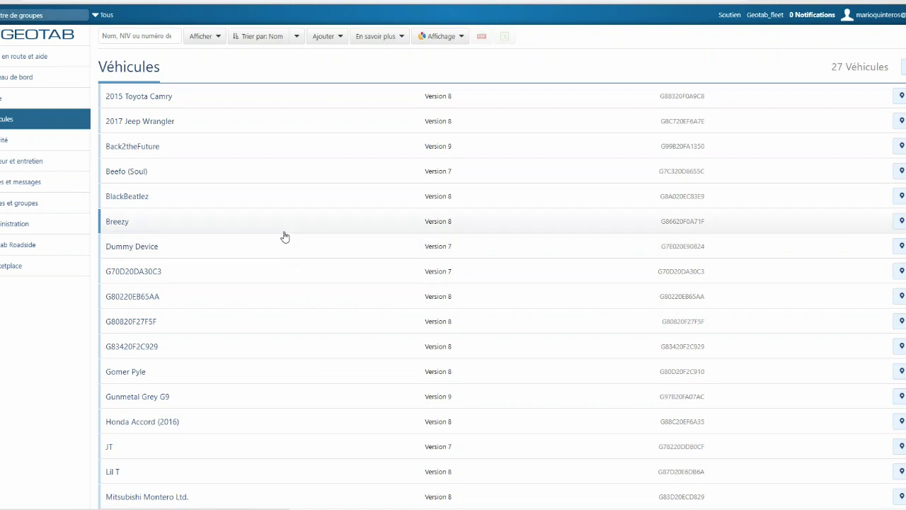
{"action": "left_click", "coordinate": [19, 230]}
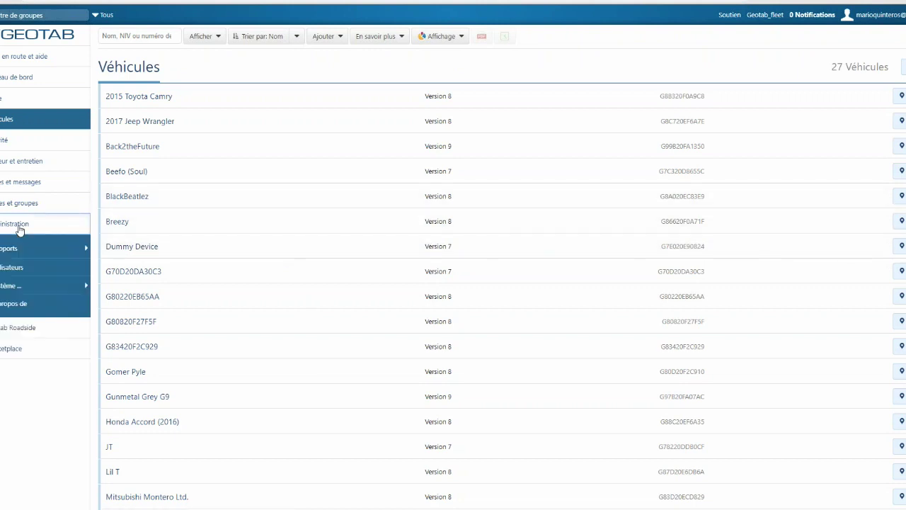
{"action": "left_click", "coordinate": [26, 271]}
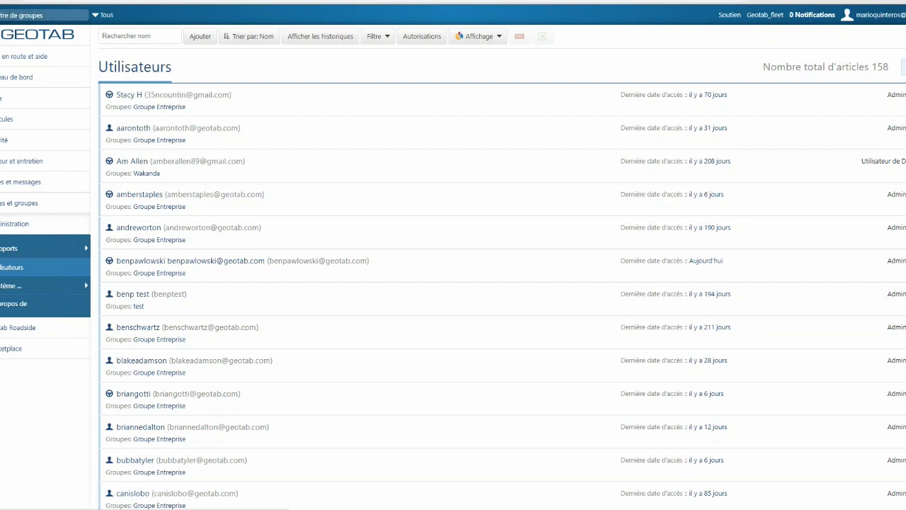
- Start a new user, fill the e-mail from a saved login, and enter first and last names
{"action": "left_click", "coordinate": [200, 37]}
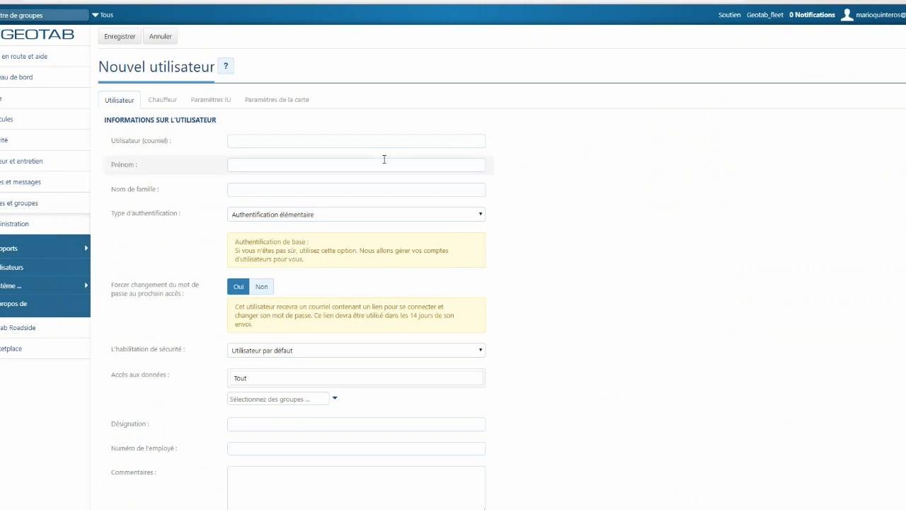
{"action": "left_click", "coordinate": [352, 142]}
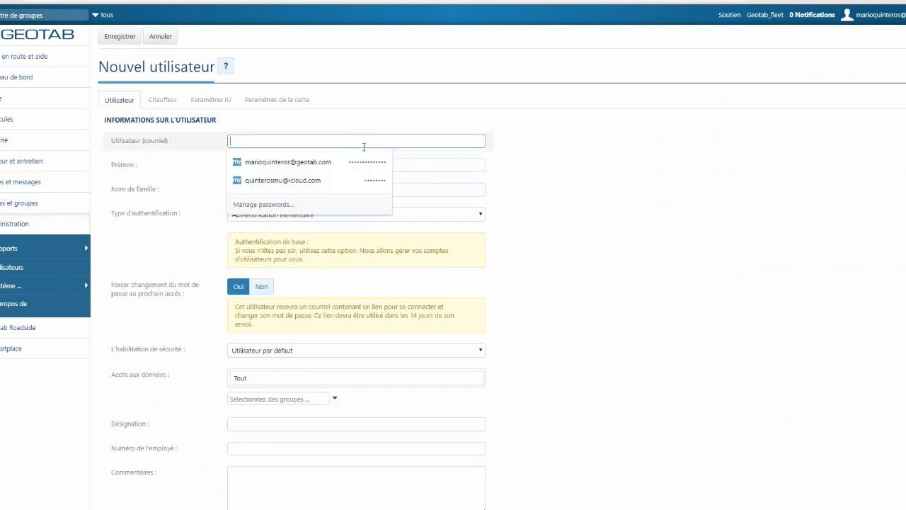
{"action": "left_click", "coordinate": [330, 162]}
{"action": "left_click", "coordinate": [256, 166]}
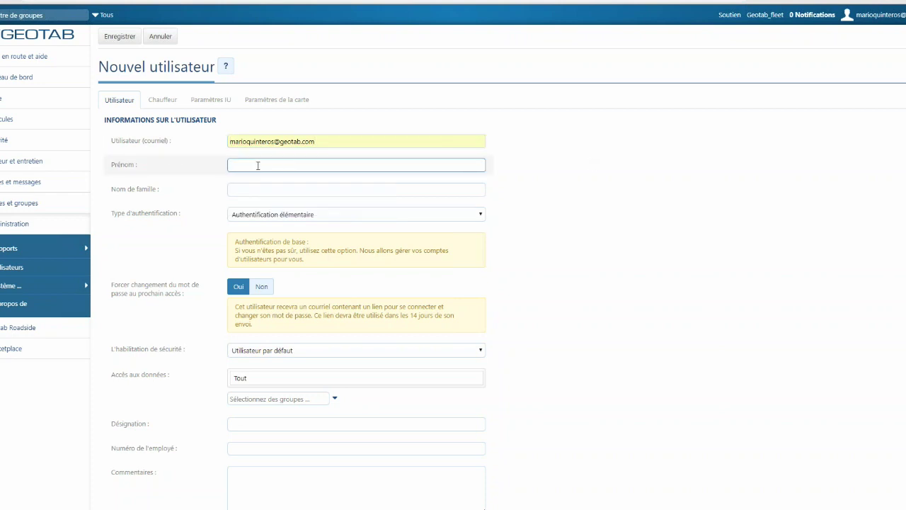
{"action": "key", "text": "Tab"}
{"action": "key", "text": "Tab"}
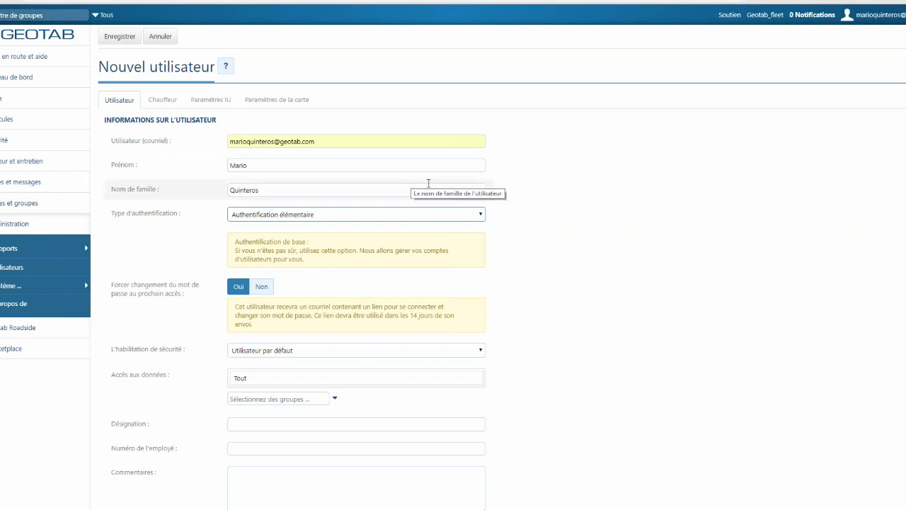
- Correct the user's e-mail address and set 'Forcer changement du mot de passe' to Non
{"action": "scroll", "coordinate": [568, 230], "scroll_direction": "down", "scroll_amount": 1}
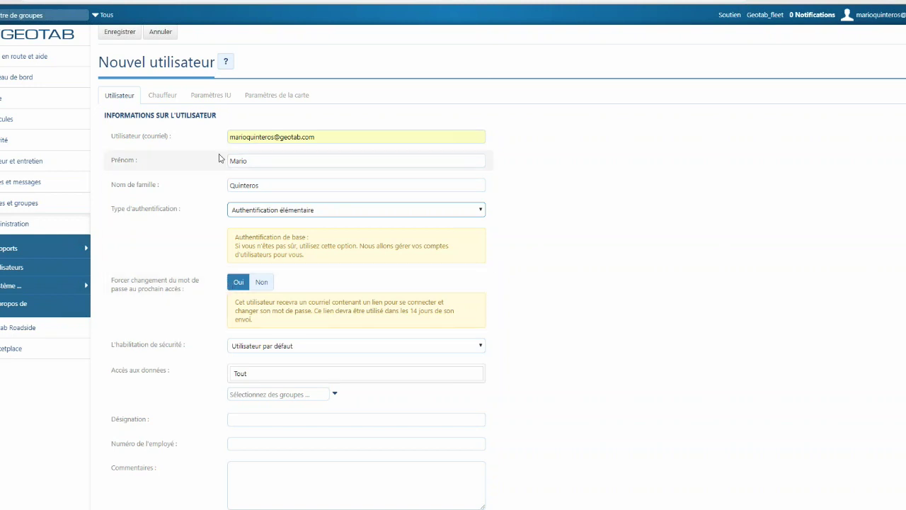
{"action": "left_click", "coordinate": [322, 137]}
{"action": "left_click_drag", "start_coordinate": [322, 137], "coordinate": [220, 141]}
{"action": "left_click_drag", "start_coordinate": [315, 137], "coordinate": [223, 139]}
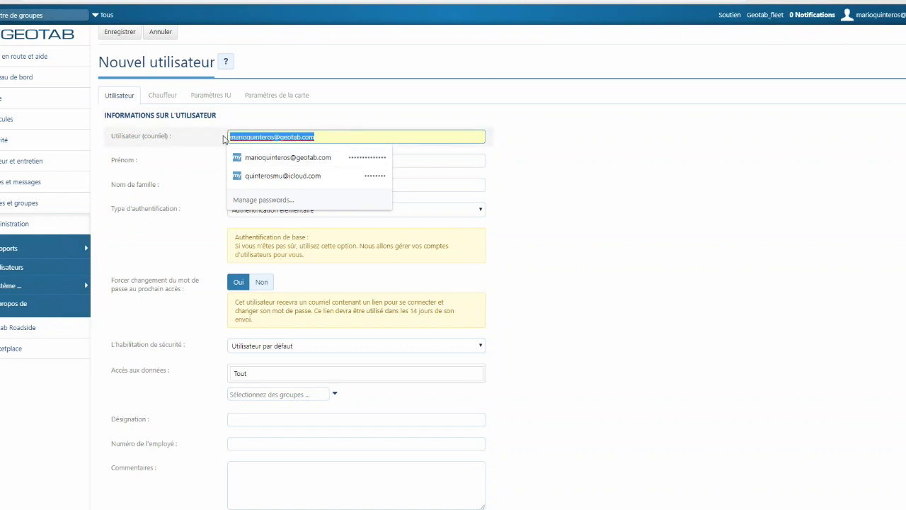
{"action": "left_click", "coordinate": [627, 174]}
{"action": "left_click_drag", "start_coordinate": [275, 137], "coordinate": [463, 130]}
{"action": "key", "text": "BackSpace"}
{"action": "left_click", "coordinate": [562, 194]}
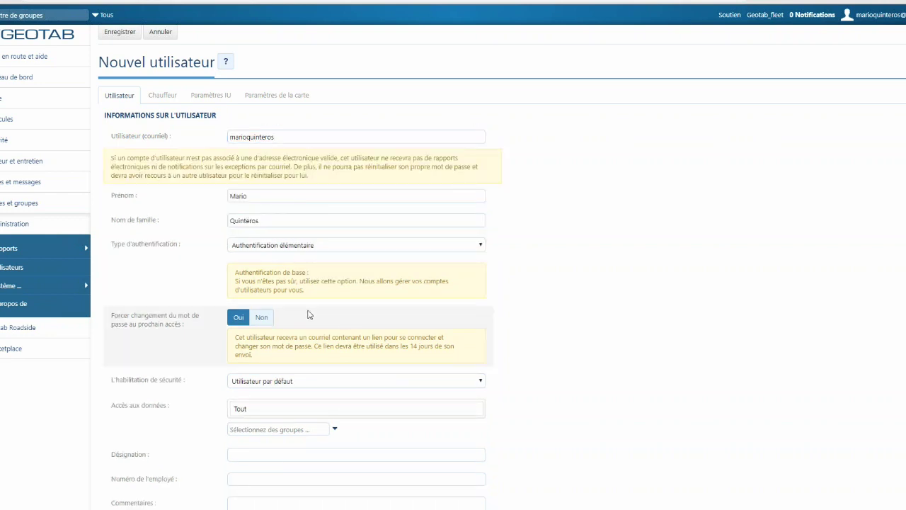
{"action": "left_click", "coordinate": [260, 319]}
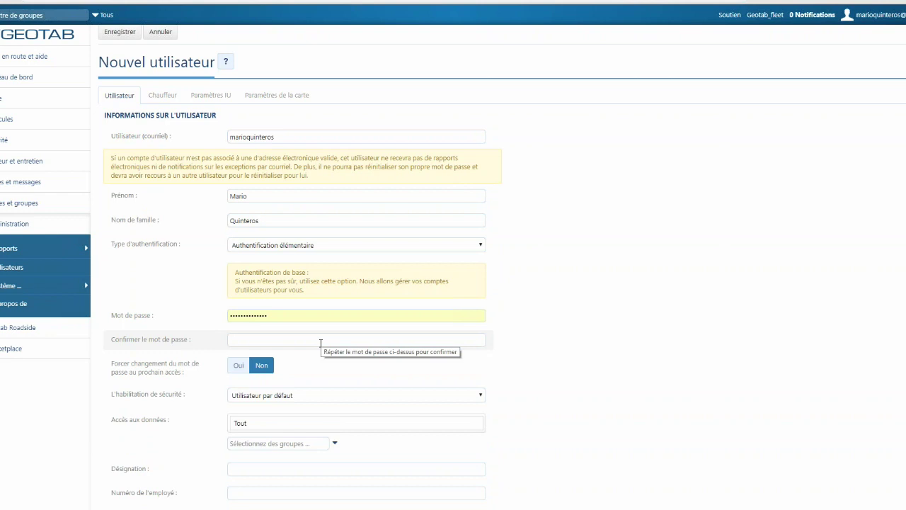
{"action": "left_click", "coordinate": [285, 139]}
{"action": "left_click", "coordinate": [293, 155]}
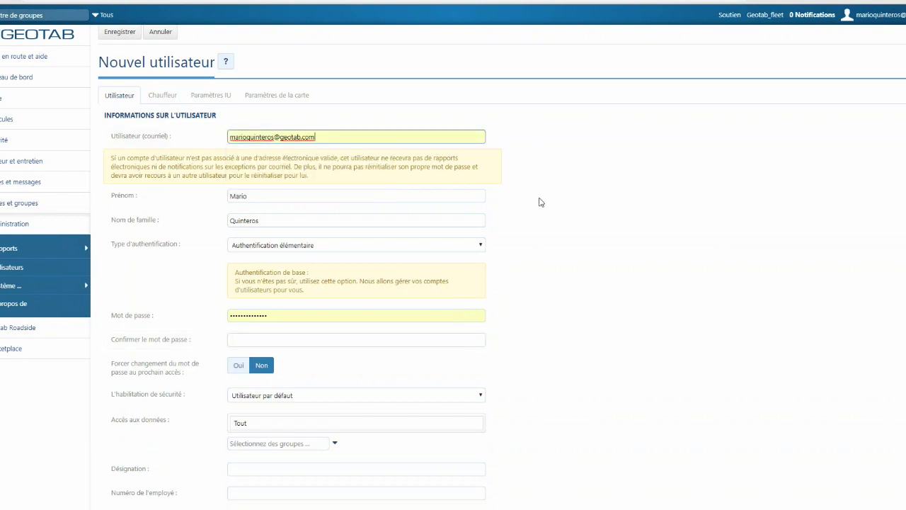
- Keep the default security clearance and limit data access to 'À tout QC Group'
{"action": "scroll", "coordinate": [538, 283], "scroll_direction": "down", "scroll_amount": 1}
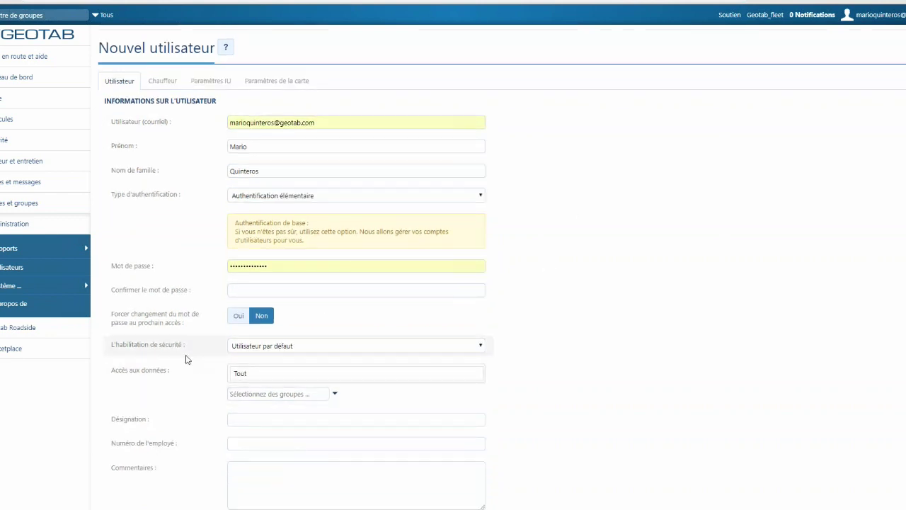
{"action": "left_click", "coordinate": [277, 347]}
{"action": "left_click", "coordinate": [276, 347]}
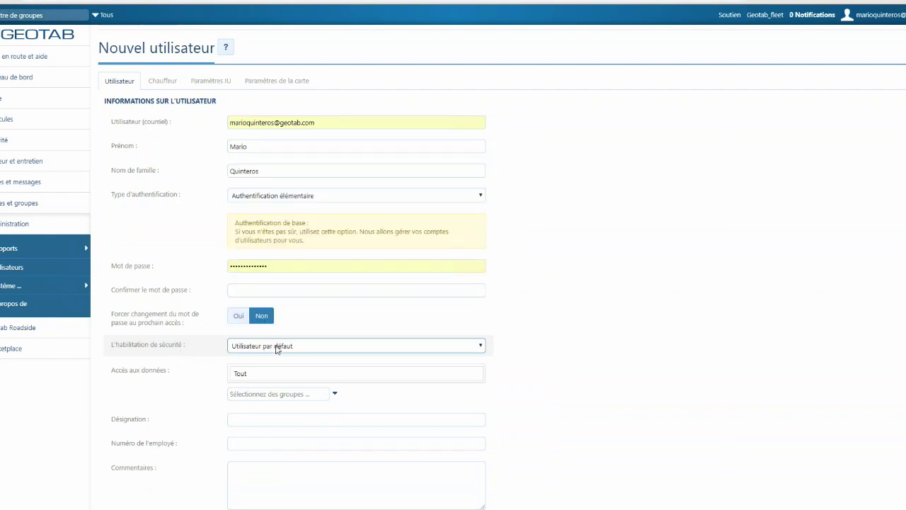
{"action": "left_click", "coordinate": [324, 352]}
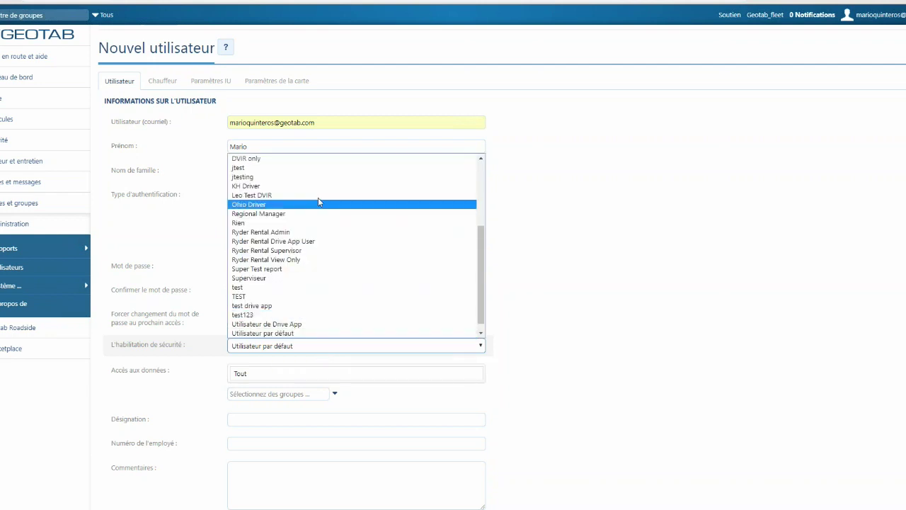
{"action": "left_click", "coordinate": [559, 320]}
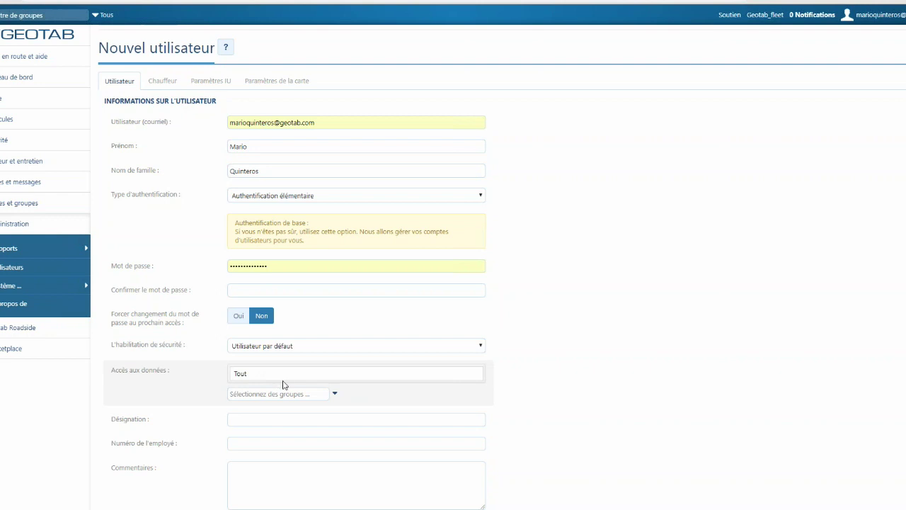
{"action": "left_click", "coordinate": [335, 397]}
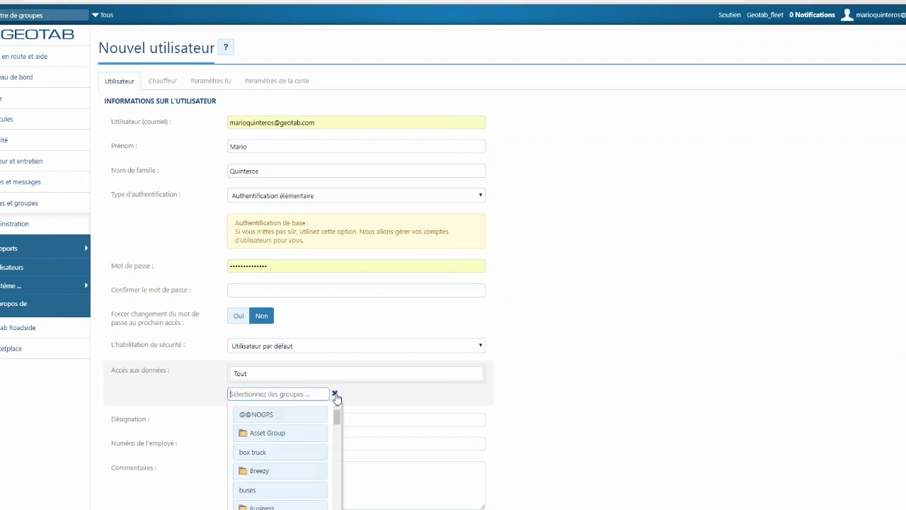
{"action": "type", "text": "qc"}
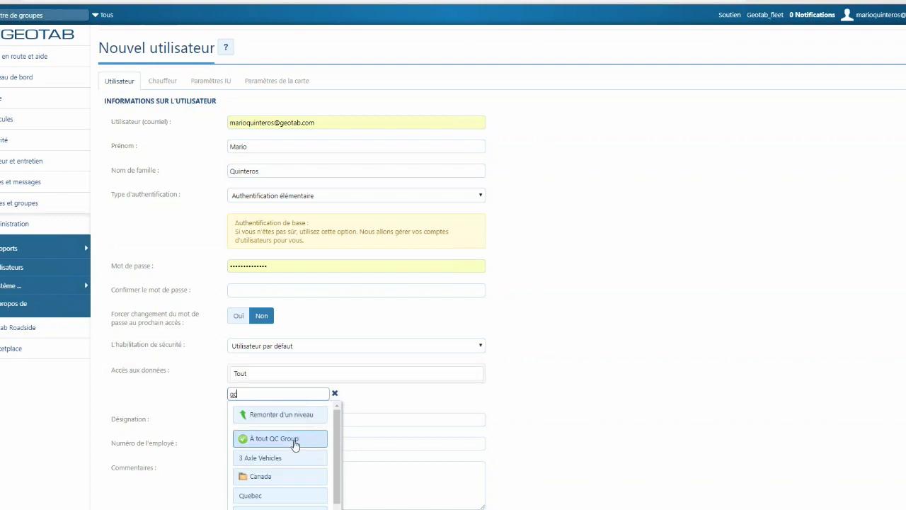
{"action": "left_click", "coordinate": [296, 438]}
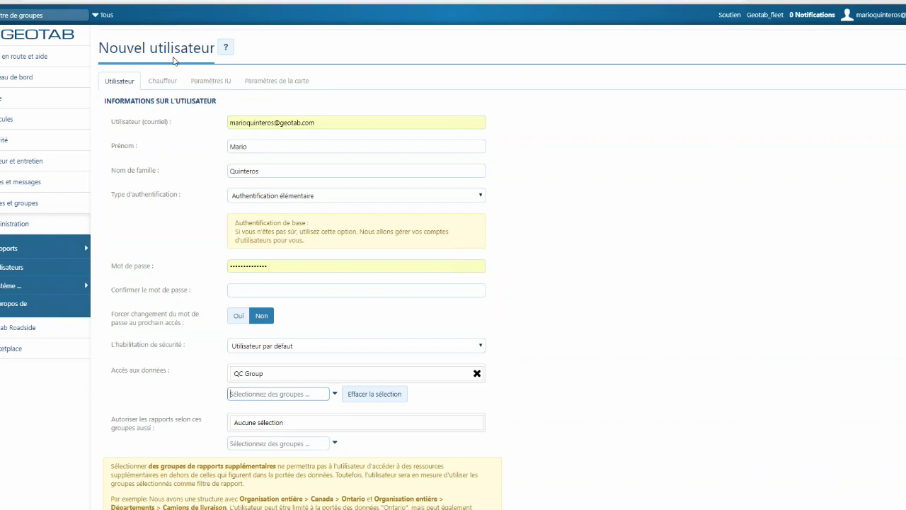
{"action": "left_click", "coordinate": [163, 83]}
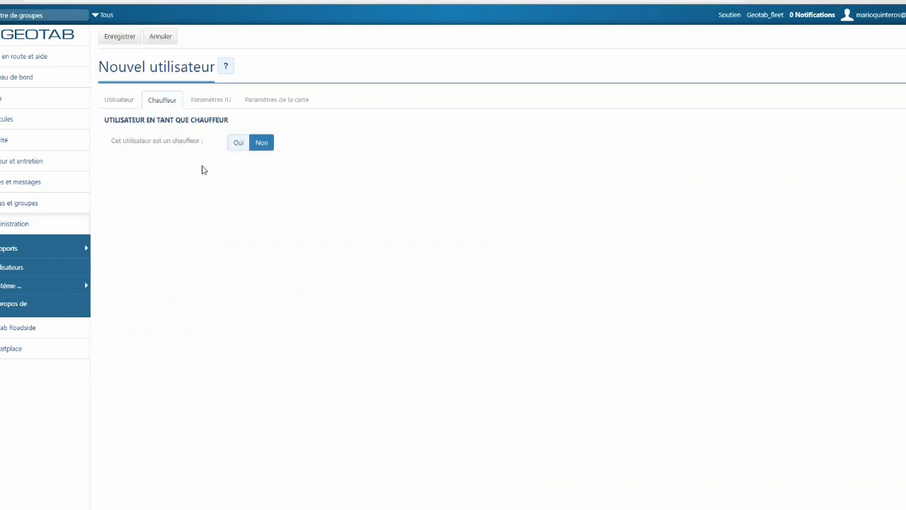
- Set 'Cet utilisateur est un chauffeur' to Oui, revealing the driver licence fields
{"action": "left_click", "coordinate": [236, 145]}
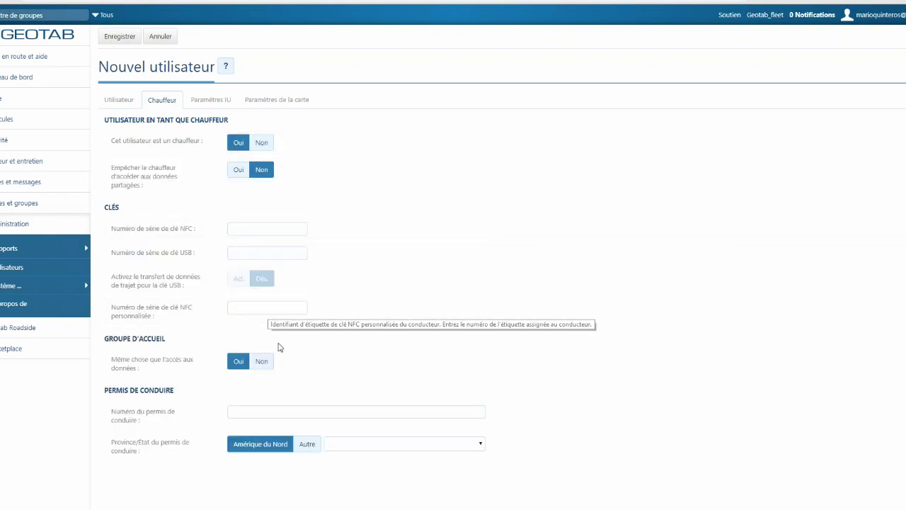
{"action": "left_click", "coordinate": [270, 411]}
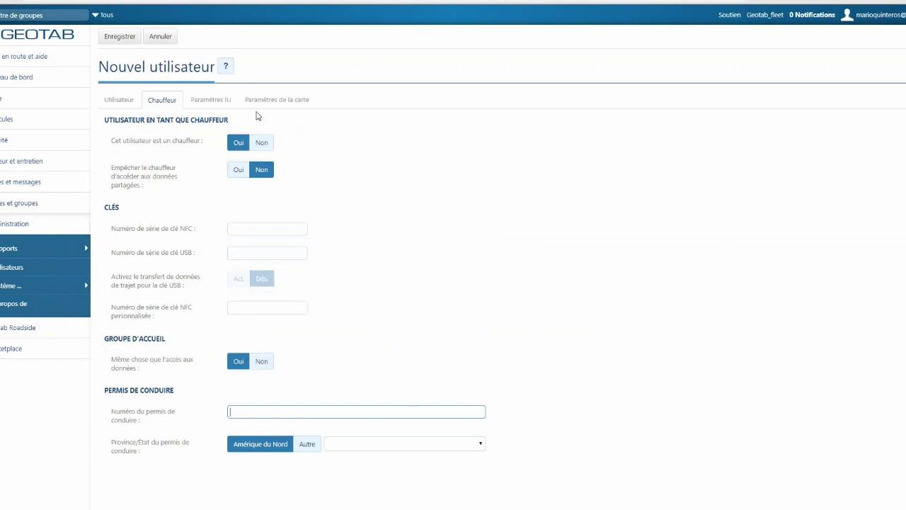
{"action": "left_click", "coordinate": [211, 104]}
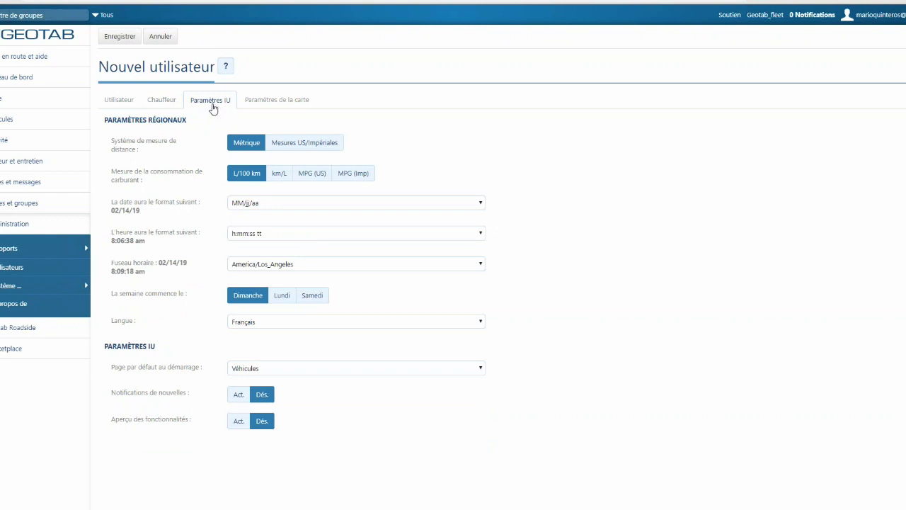
{"action": "left_click", "coordinate": [878, 17]}
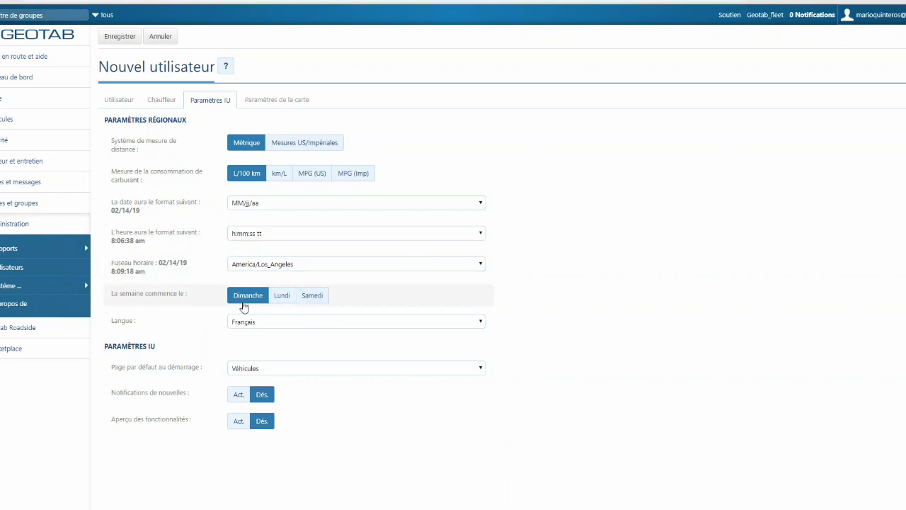
{"action": "left_click", "coordinate": [272, 326]}
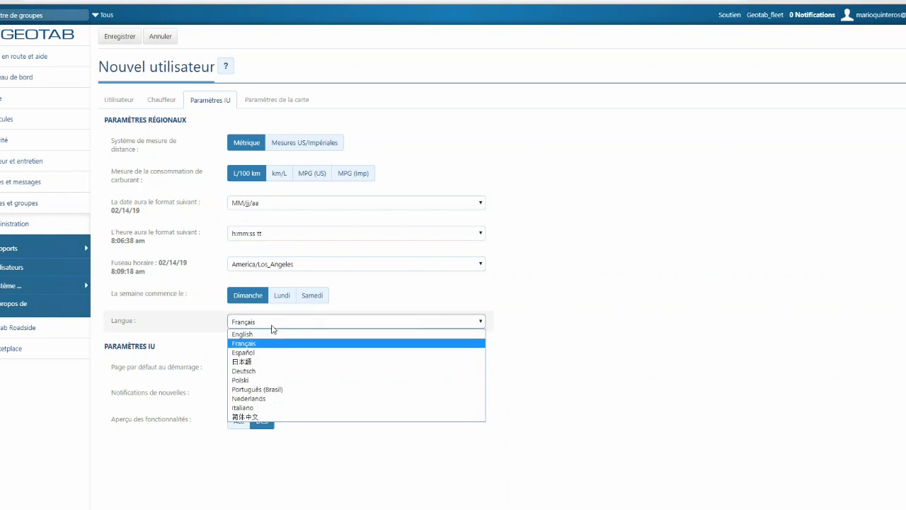
{"action": "left_click", "coordinate": [199, 322]}
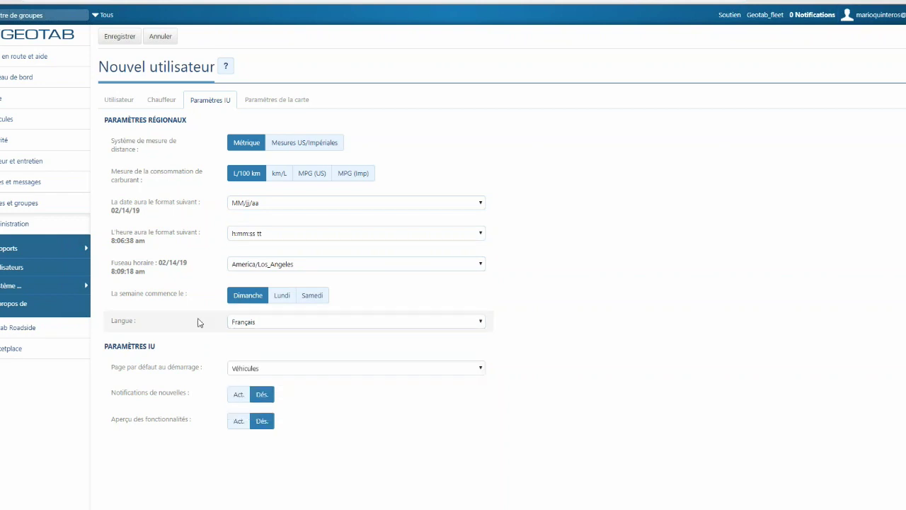
- Close the new-user form, search users by the new user's first name, then clear the search
{"action": "left_click", "coordinate": [285, 105]}
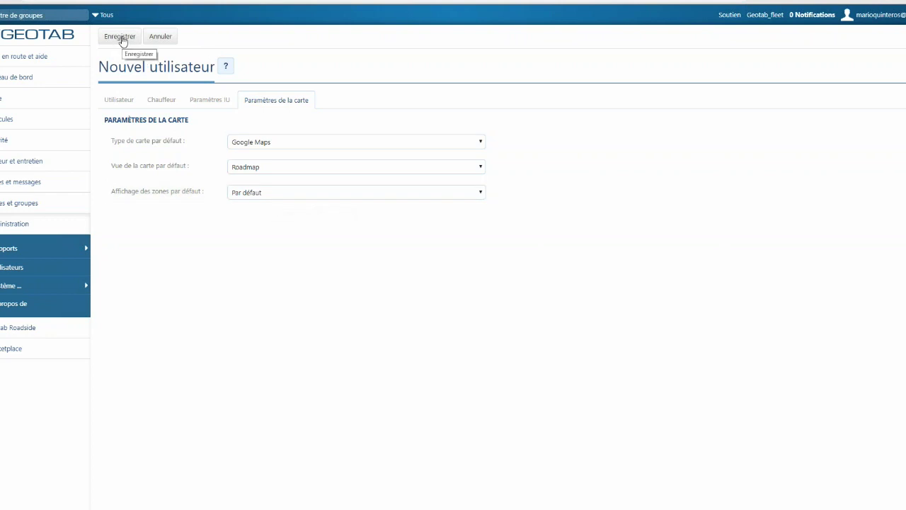
{"action": "left_click", "coordinate": [157, 36]}
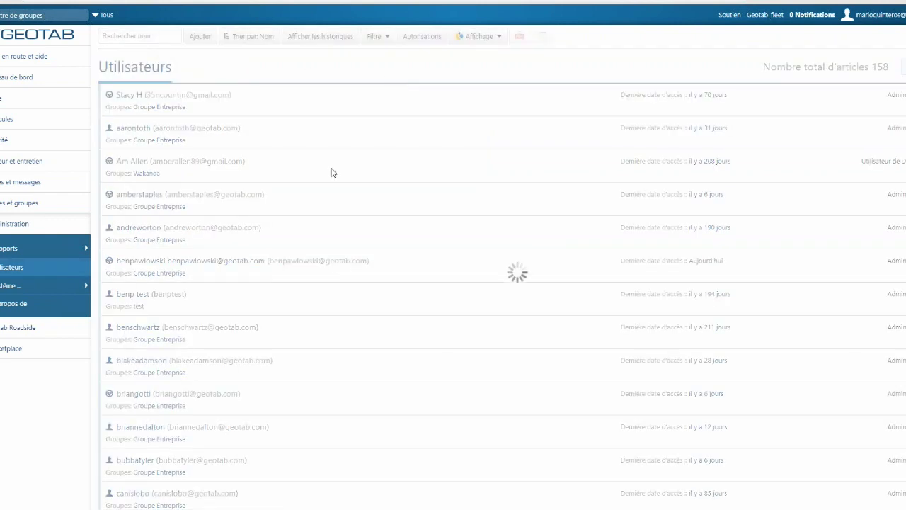
{"action": "left_click", "coordinate": [138, 34]}
{"action": "type", "text": "m"}
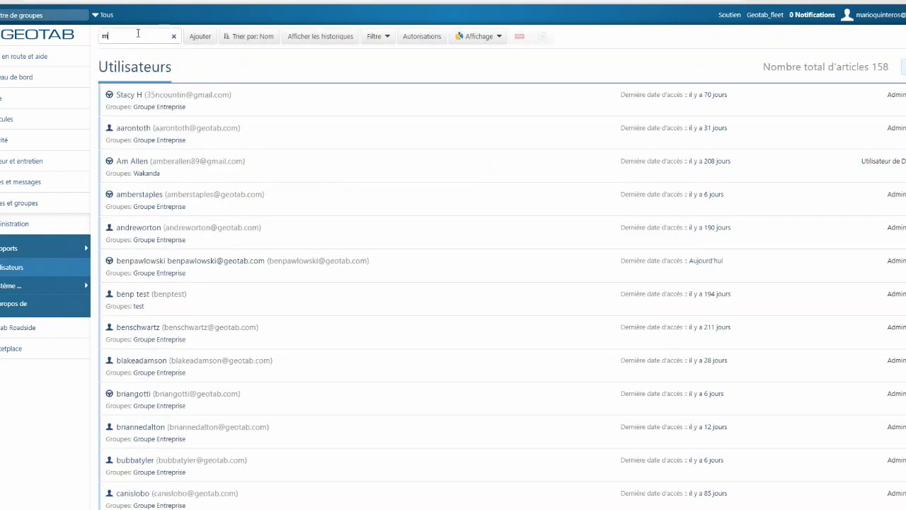
{"action": "type", "text": "ario"}
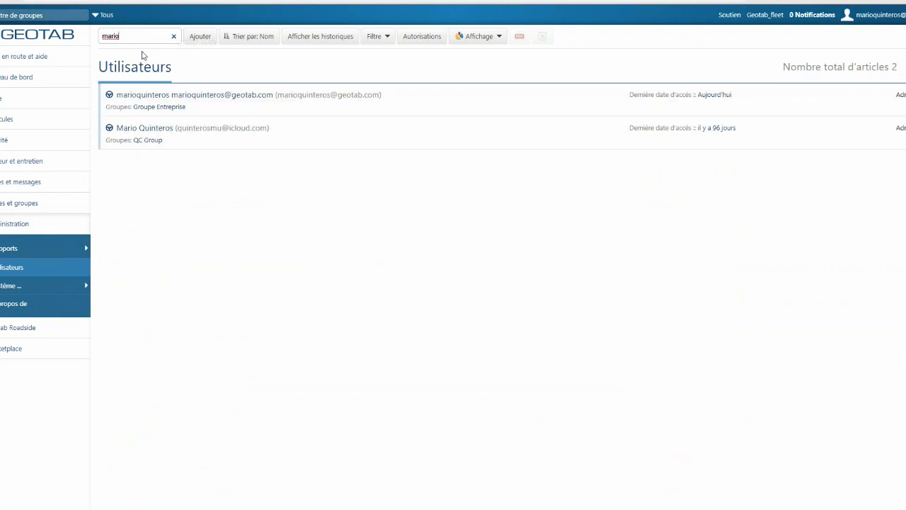
{"action": "left_click", "coordinate": [172, 35]}
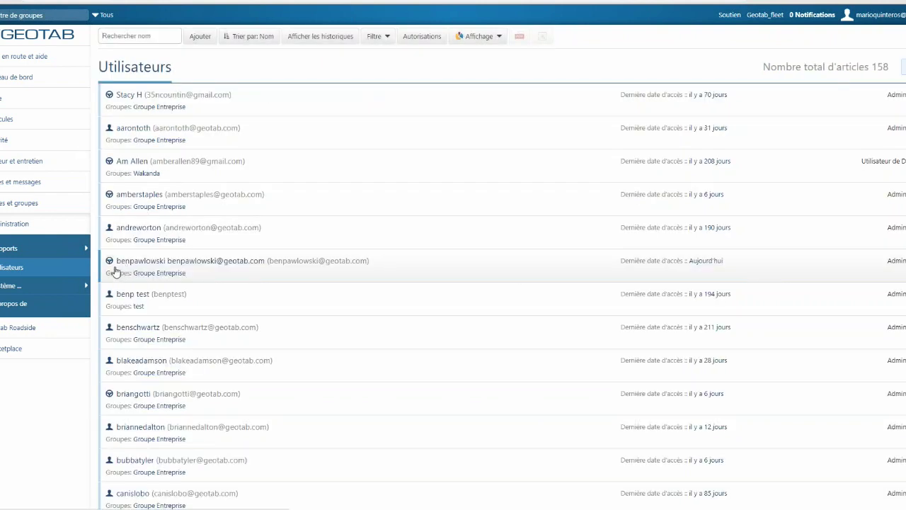
- Open the 2017 Jeep Wrangler from the Véhicules list for editing
{"action": "left_click", "coordinate": [9, 124]}
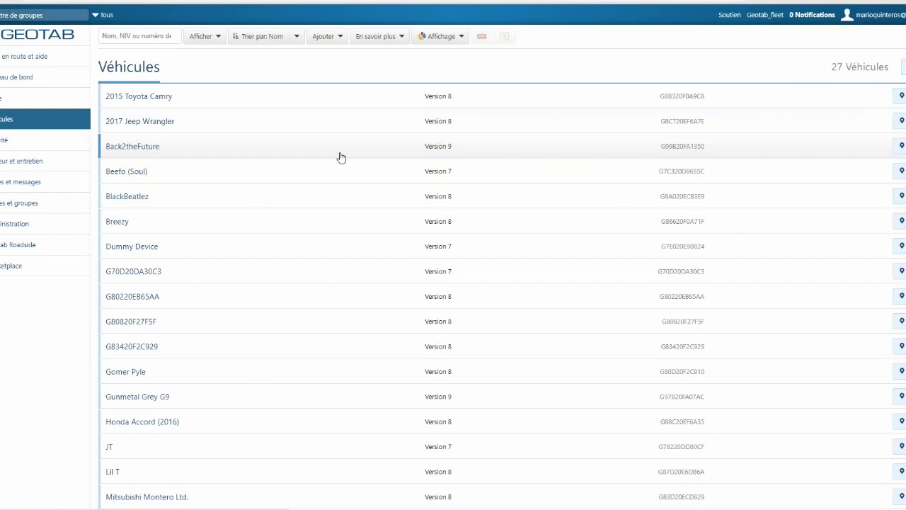
{"action": "mouse_move", "coordinate": [341, 158]}
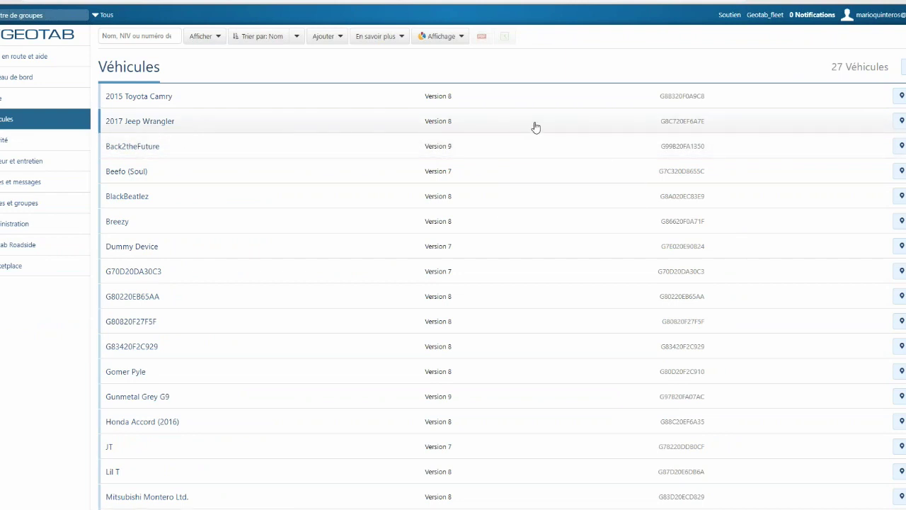
{"action": "mouse_move", "coordinate": [536, 127]}
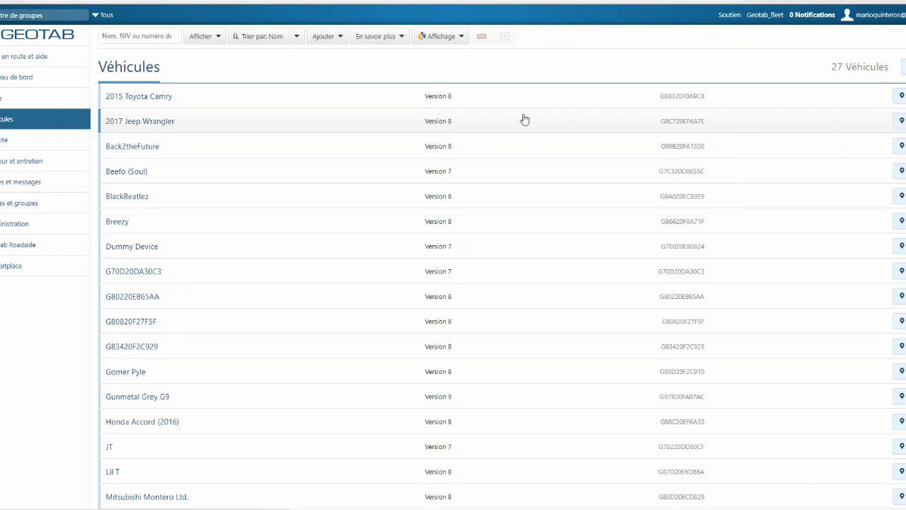
{"action": "left_click", "coordinate": [340, 124]}
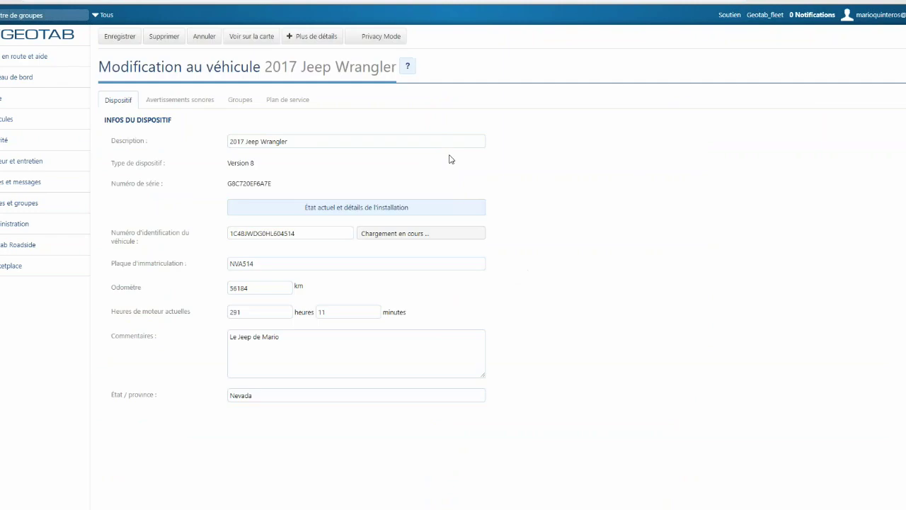
{"action": "left_click_drag", "start_coordinate": [368, 141], "coordinate": [206, 141]}
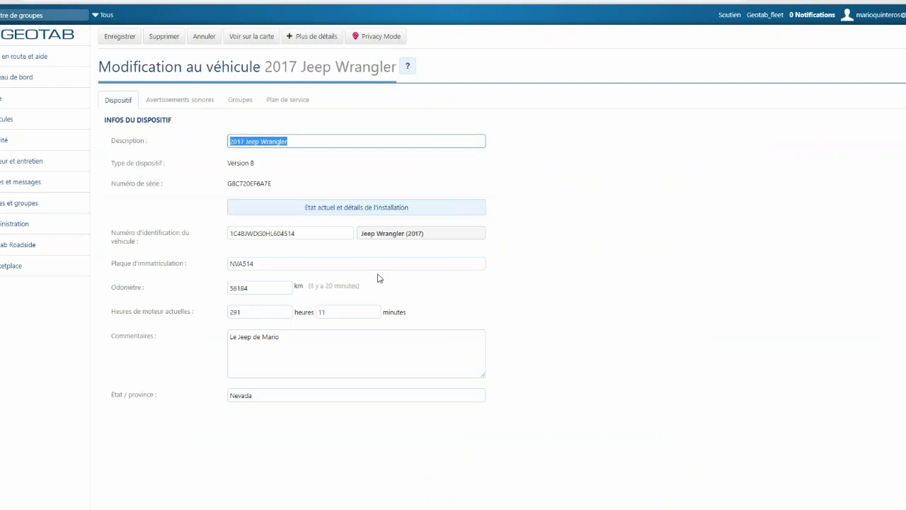
{"action": "left_click", "coordinate": [279, 351]}
{"action": "left_click_drag", "start_coordinate": [280, 352], "coordinate": [212, 340]}
{"action": "key", "text": "ctrl+c"}
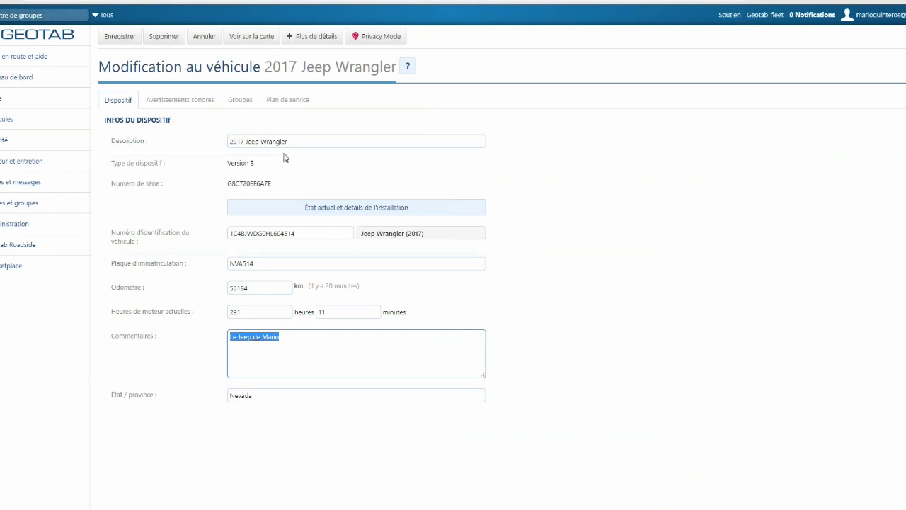
{"action": "left_click_drag", "start_coordinate": [291, 140], "coordinate": [201, 136]}
{"action": "key", "text": "ctrl+v"}
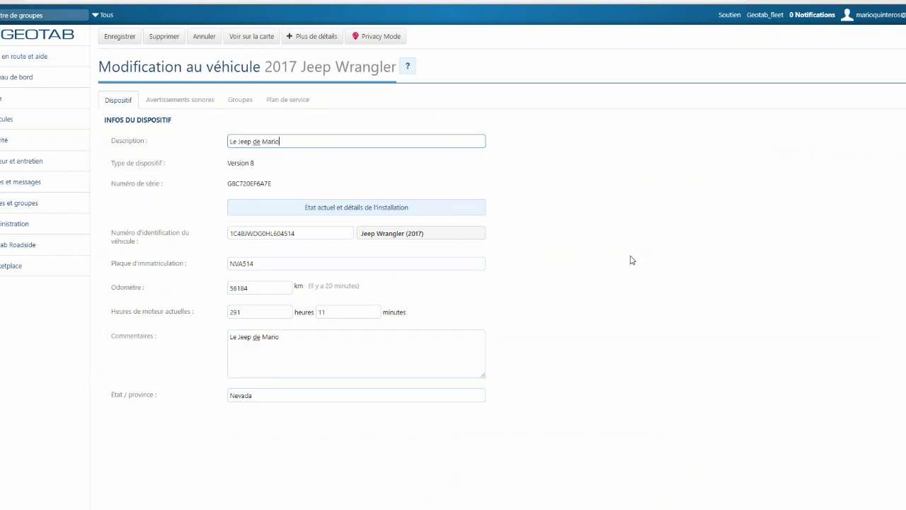
{"action": "double_click", "coordinate": [254, 186]}
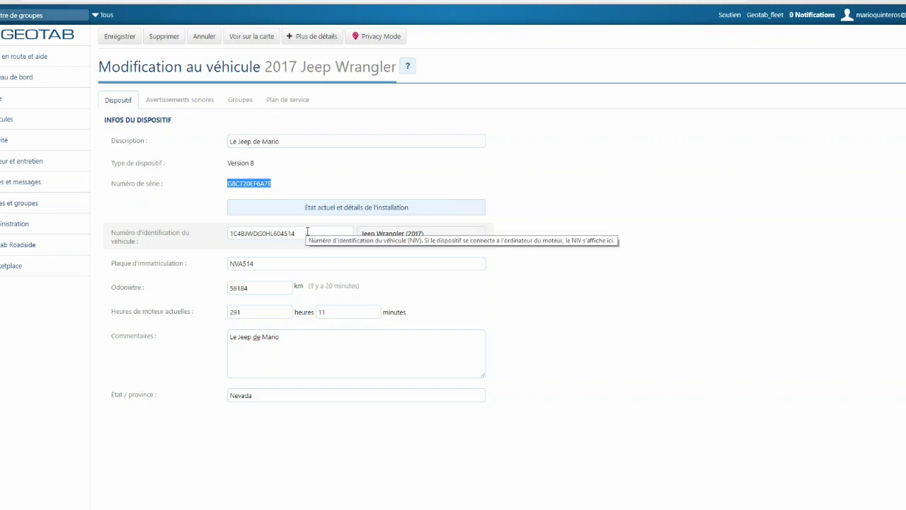
{"action": "left_click_drag", "start_coordinate": [307, 235], "coordinate": [212, 243]}
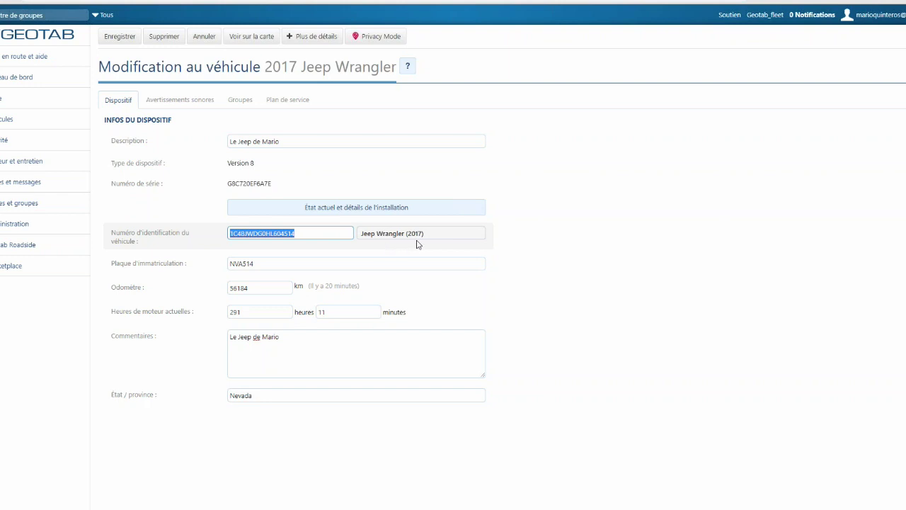
{"action": "left_click_drag", "start_coordinate": [425, 234], "coordinate": [358, 234]}
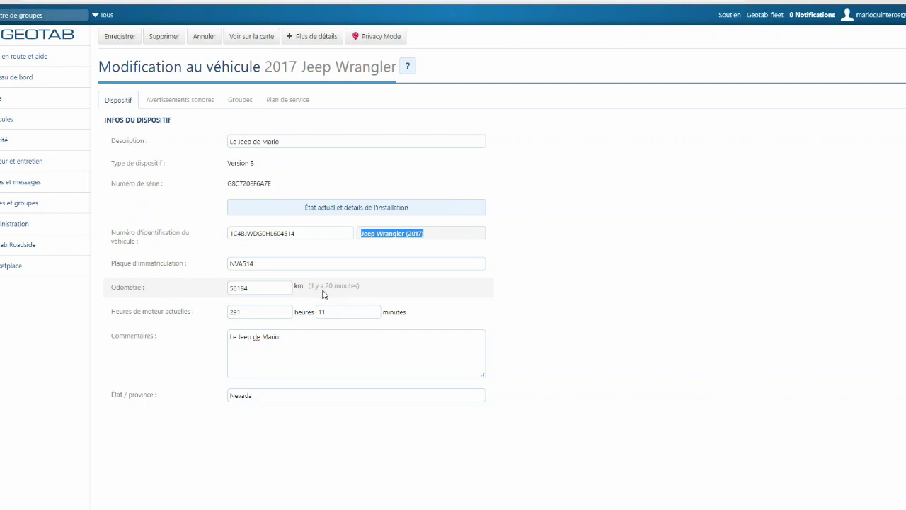
{"action": "left_click", "coordinate": [273, 287]}
{"action": "left_click_drag", "start_coordinate": [272, 288], "coordinate": [216, 289]}
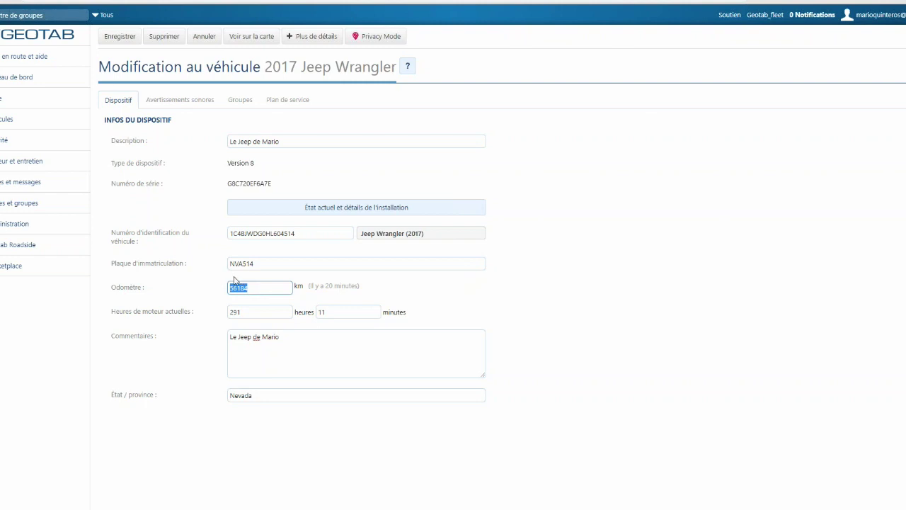
- Enable the speed warning beep at 120/85 km/h, then restore default beep settings
{"action": "left_click", "coordinate": [185, 105]}
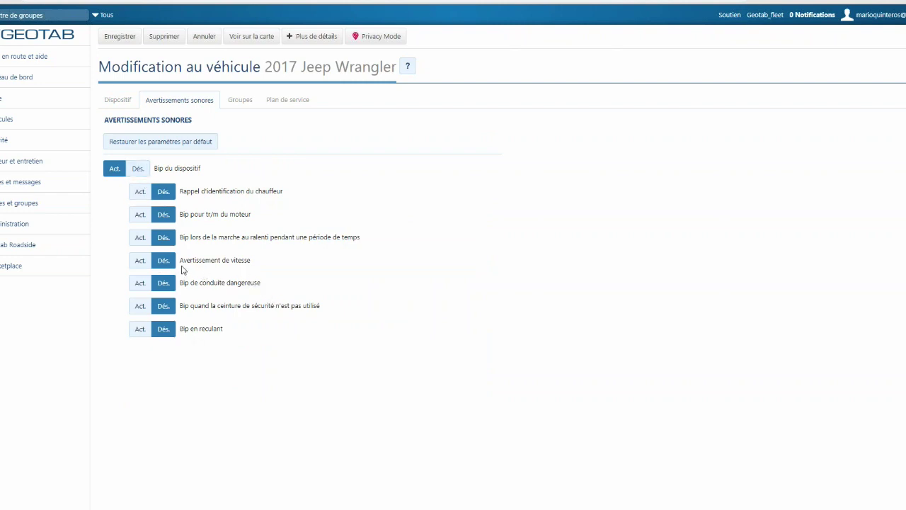
{"action": "left_click", "coordinate": [140, 263]}
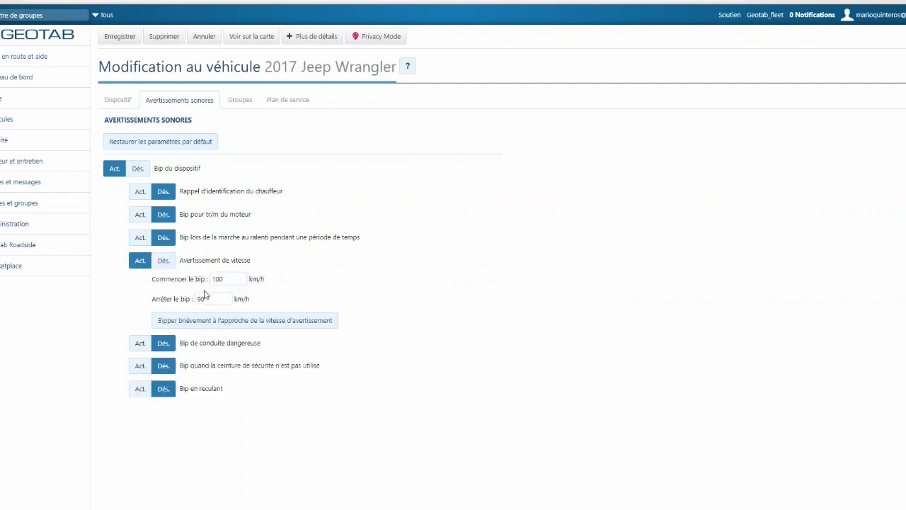
{"action": "double_click", "coordinate": [234, 279]}
{"action": "type", "text": "12"}
{"action": "key", "text": "Tab"}
{"action": "type", "text": "85"}
{"action": "left_click", "coordinate": [420, 282]}
{"action": "left_click", "coordinate": [170, 147]}
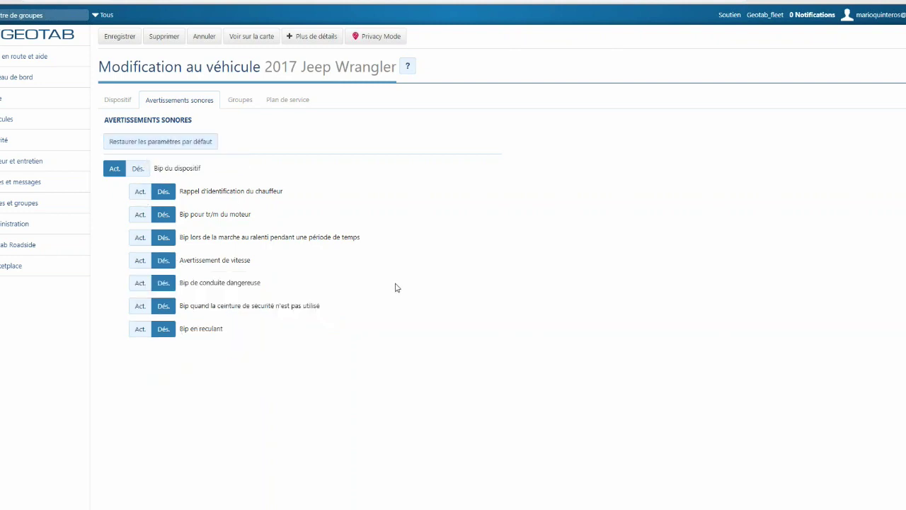
- Replace the Jeep Wrangler's Paradise and LAS groups with QC Group, then view its Plan de service
{"action": "left_click", "coordinate": [240, 102]}
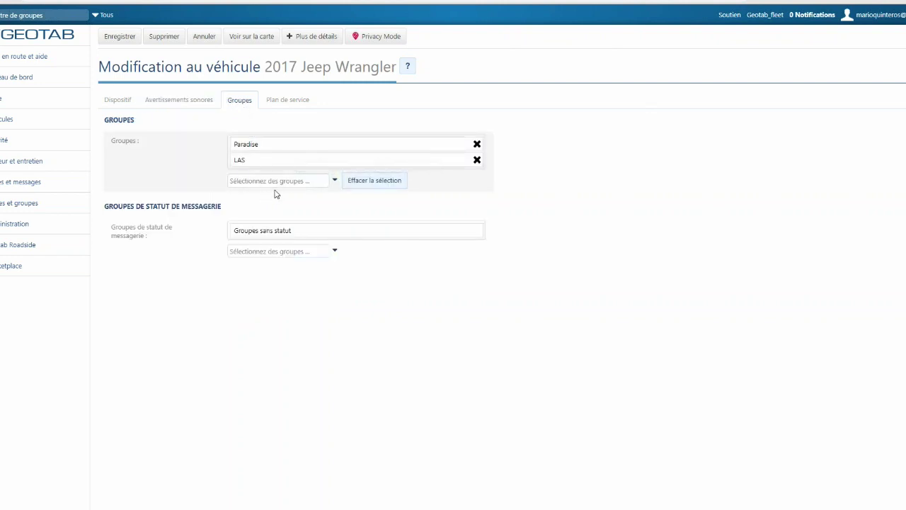
{"action": "left_click", "coordinate": [306, 182]}
{"action": "left_click", "coordinate": [476, 160]}
{"action": "left_click", "coordinate": [476, 145]}
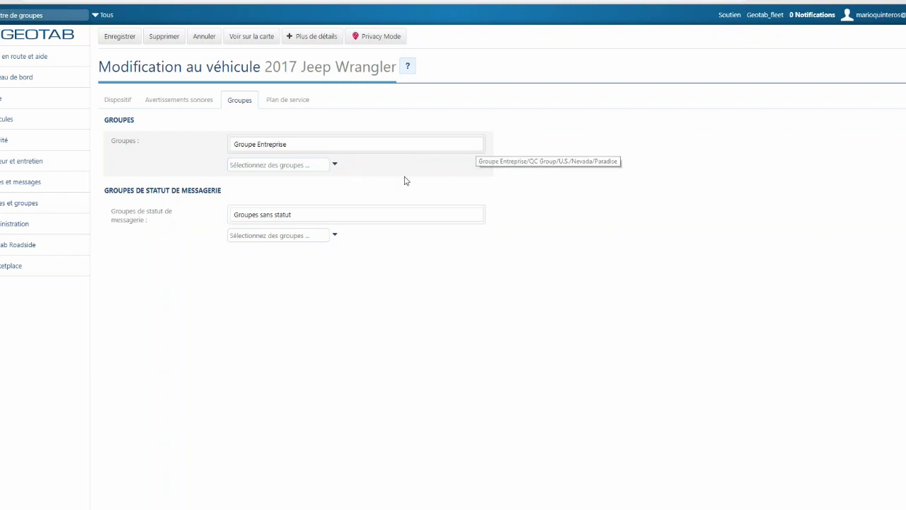
{"action": "left_click", "coordinate": [305, 165]}
{"action": "type", "text": "qc"}
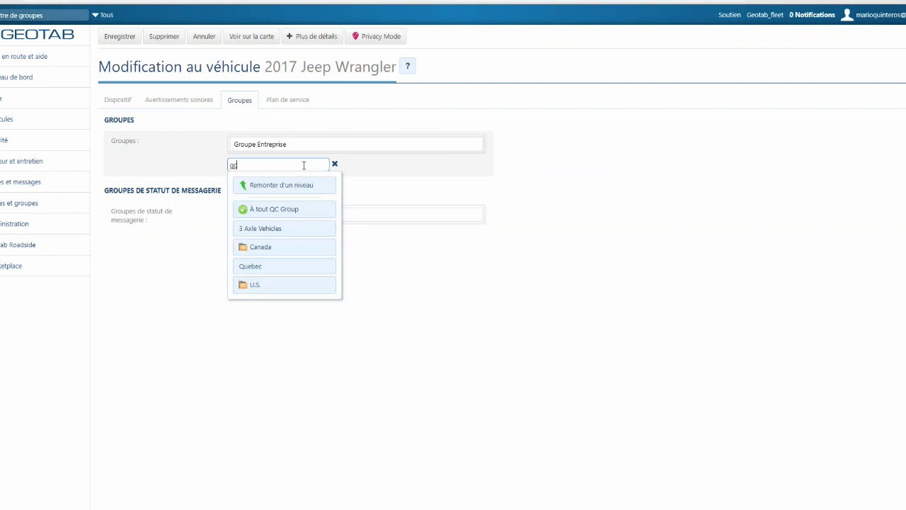
{"action": "left_click", "coordinate": [291, 212]}
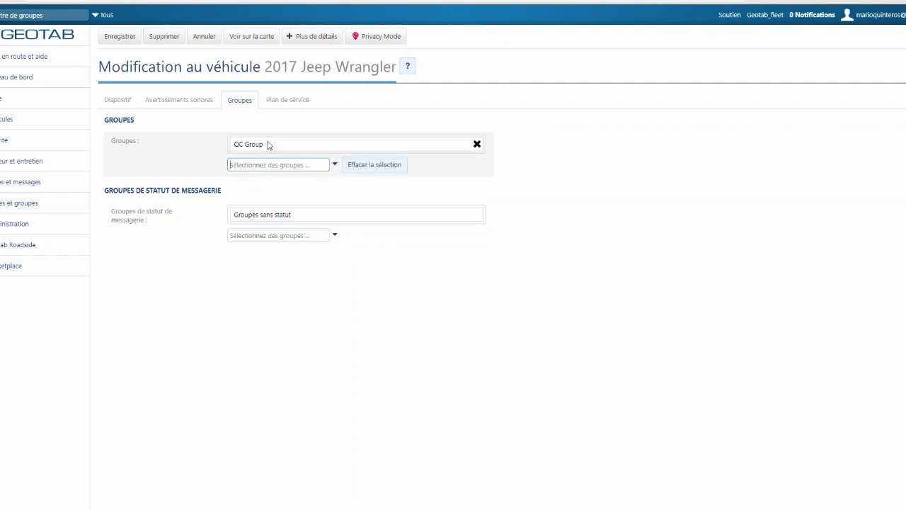
{"action": "left_click", "coordinate": [283, 103]}
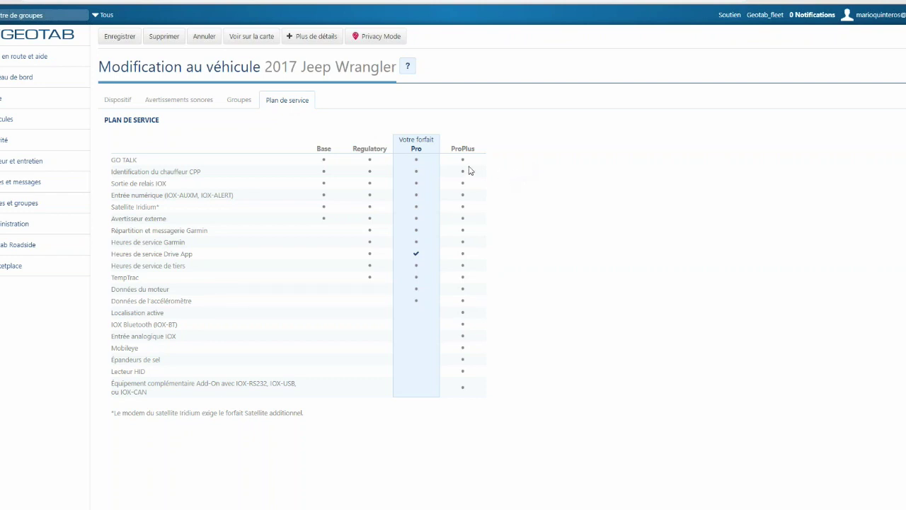
{"action": "triple_click", "coordinate": [421, 305]}
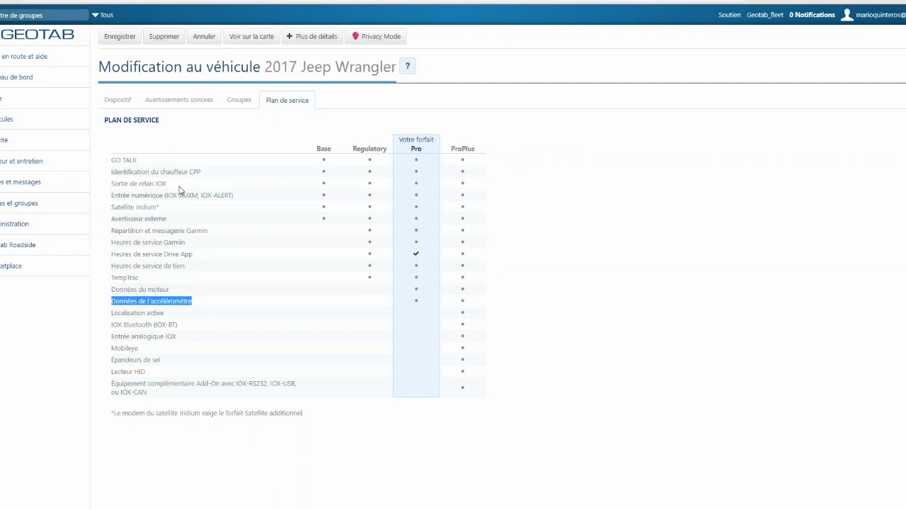
{"action": "left_click_drag", "start_coordinate": [119, 164], "coordinate": [400, 303]}
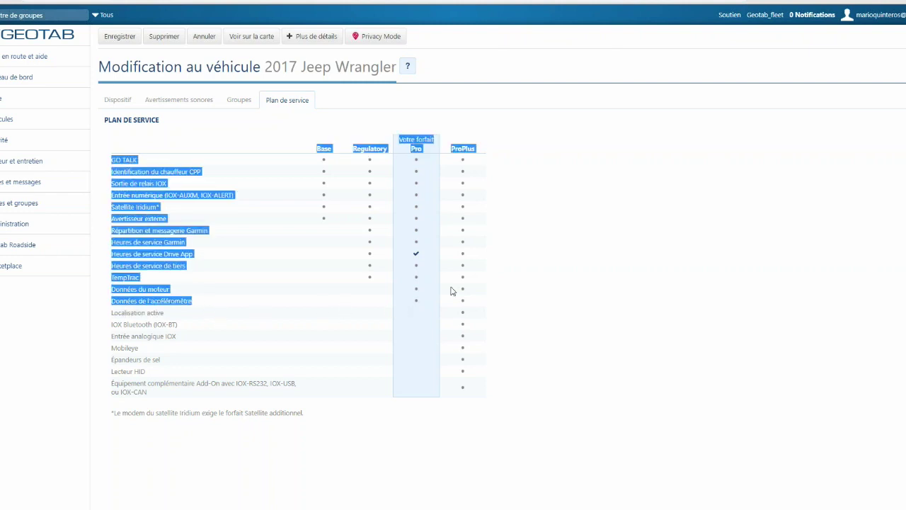
{"action": "left_click", "coordinate": [657, 277]}
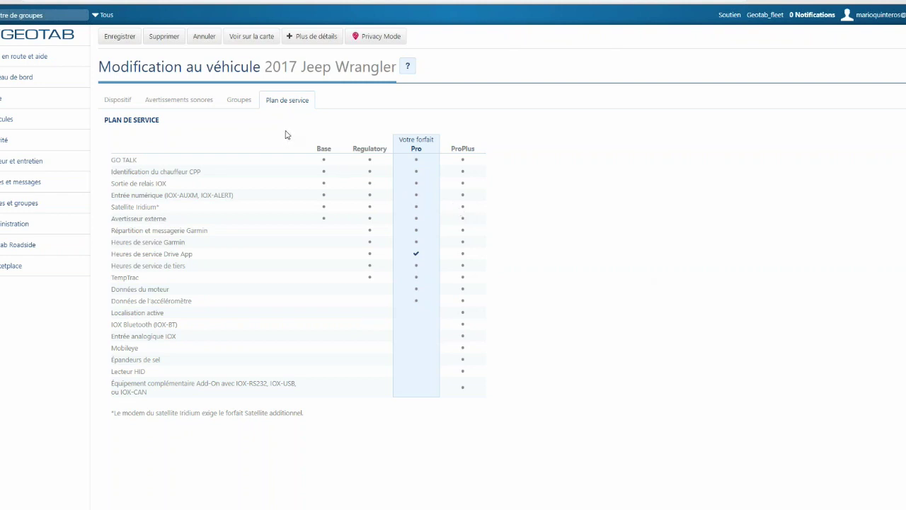
- Show the 2017 Jeep Wrangler from the vehicle list on the map, with the map legend displayed
{"action": "left_click", "coordinate": [24, 120]}
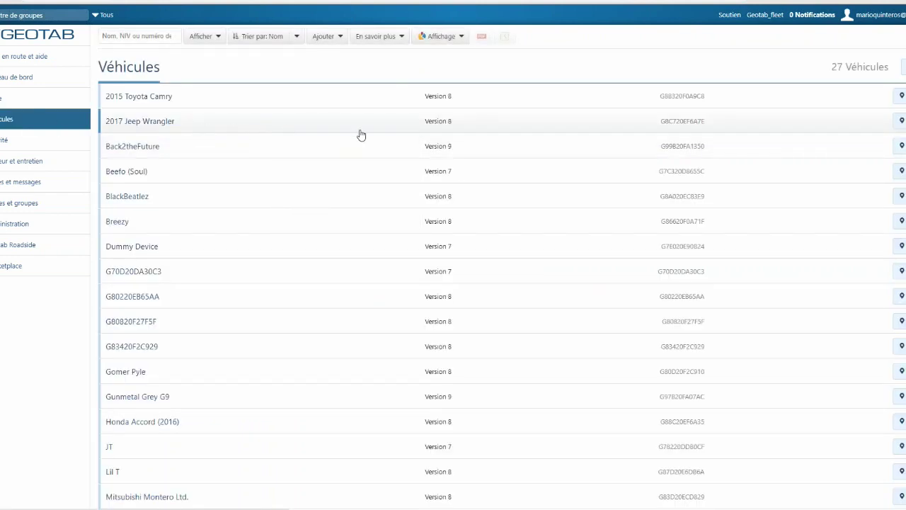
{"action": "left_click", "coordinate": [903, 122]}
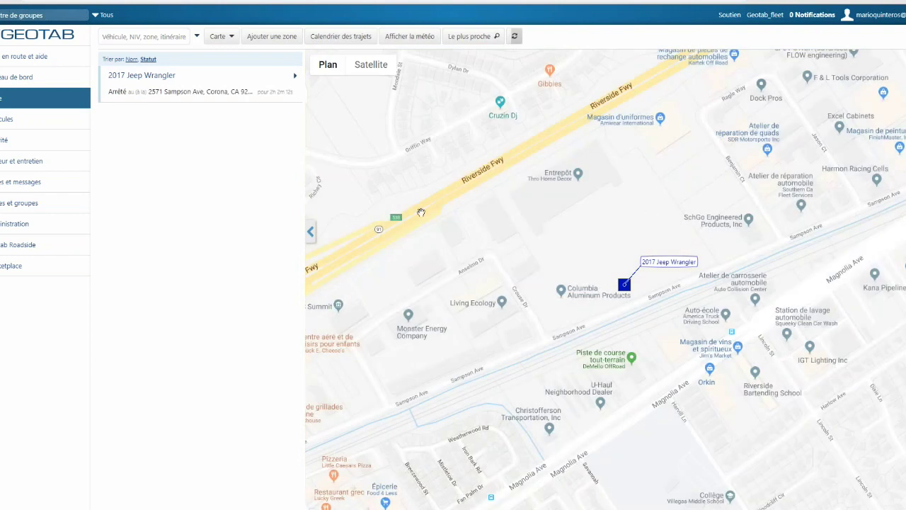
{"action": "left_click", "coordinate": [225, 41]}
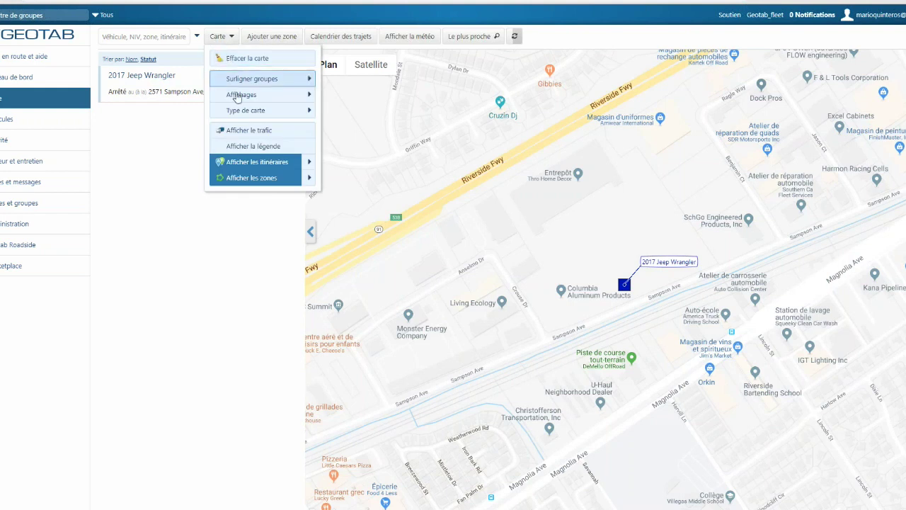
{"action": "left_click", "coordinate": [258, 147]}
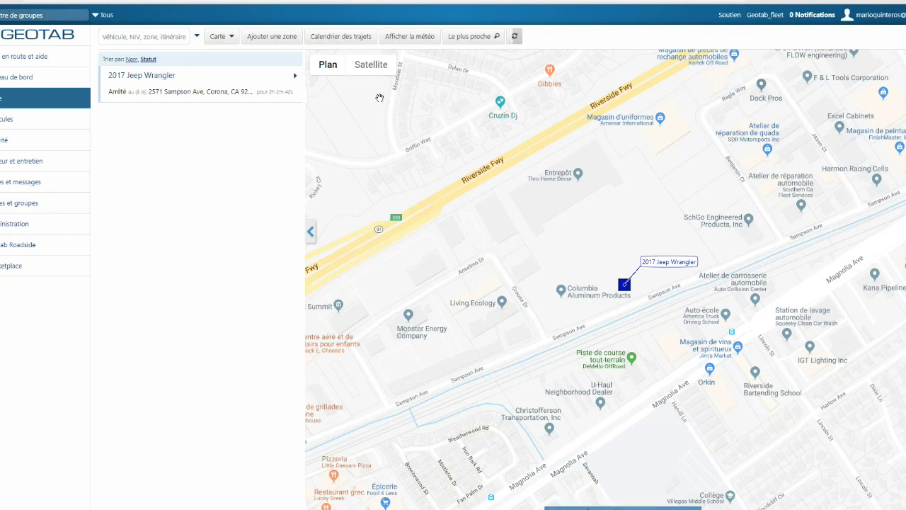
- Switch the map to satellite imagery and pan and zoom around the Jeep's location
{"action": "mouse_move", "coordinate": [334, 75]}
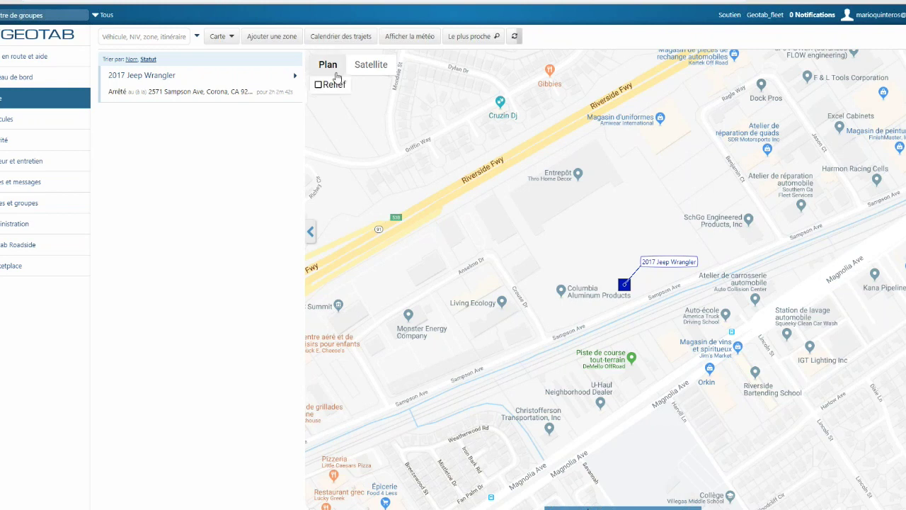
{"action": "left_click", "coordinate": [366, 71]}
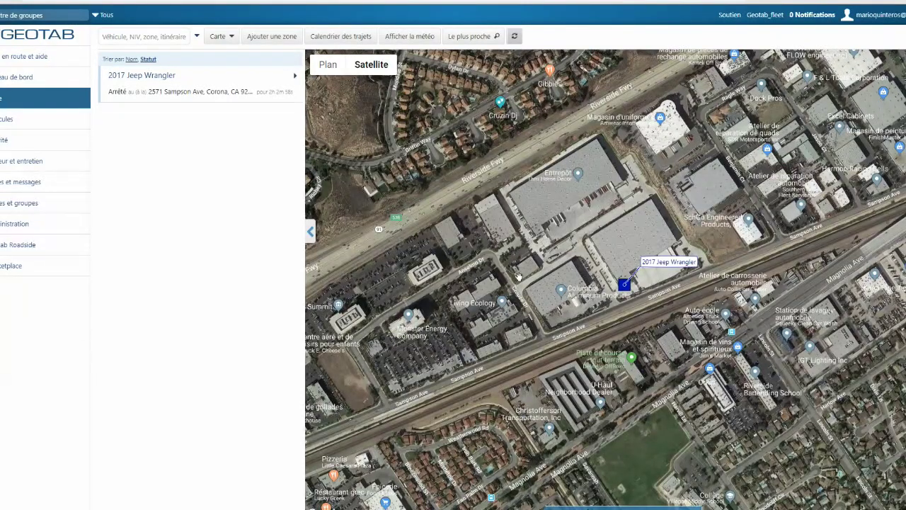
{"action": "left_click_drag", "start_coordinate": [550, 292], "coordinate": [326, 303]}
{"action": "left_click_drag", "start_coordinate": [498, 250], "coordinate": [751, 246]}
{"action": "left_click_drag", "start_coordinate": [564, 245], "coordinate": [656, 244]}
{"action": "scroll", "coordinate": [539, 233], "scroll_direction": "down", "scroll_amount": 3}
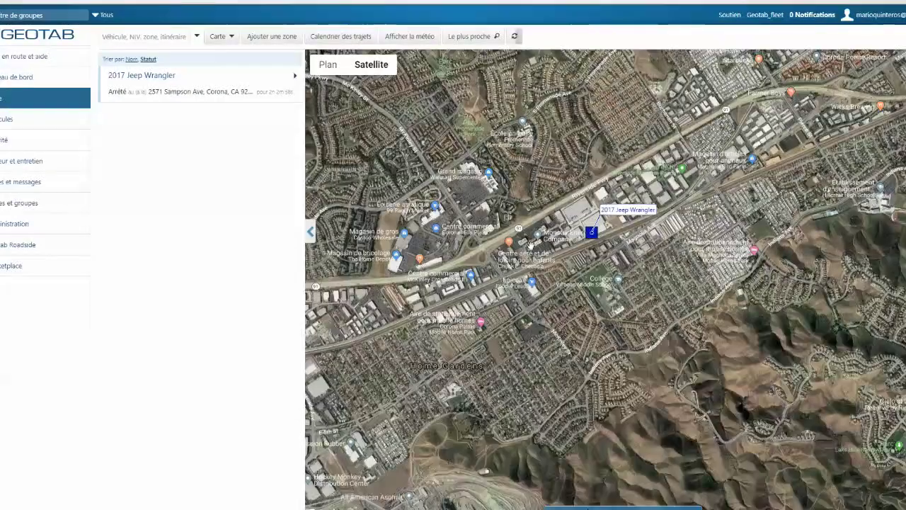
{"action": "scroll", "coordinate": [530, 248], "scroll_direction": "up", "scroll_amount": 1}
{"action": "scroll", "coordinate": [529, 248], "scroll_direction": "up", "scroll_amount": 3}
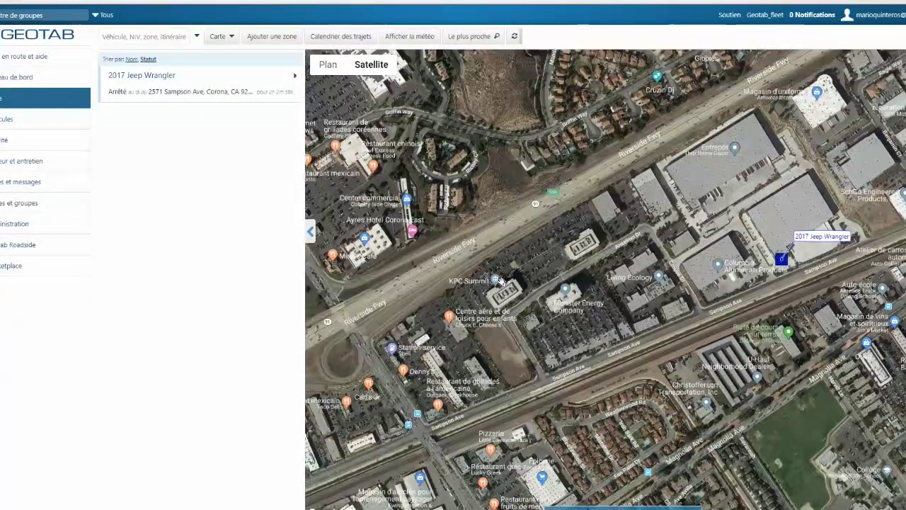
{"action": "mouse_move", "coordinate": [370, 67]}
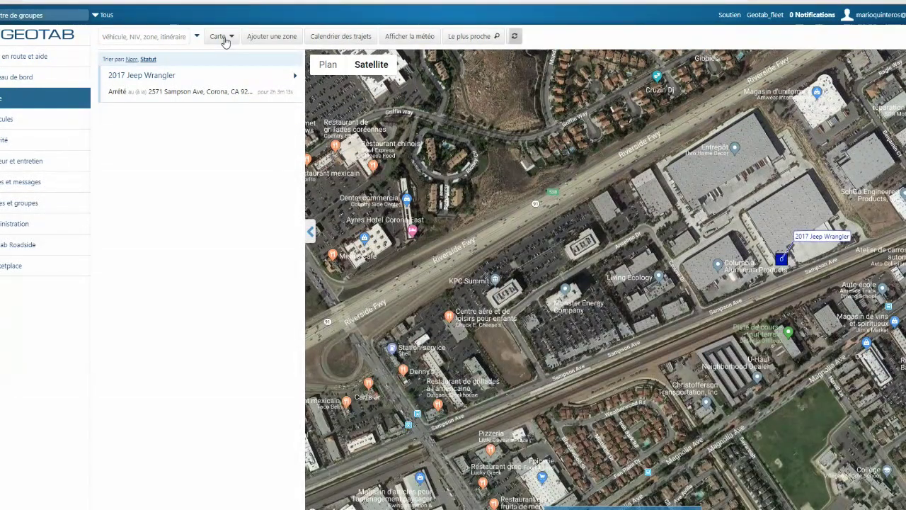
{"action": "left_click", "coordinate": [339, 36]}
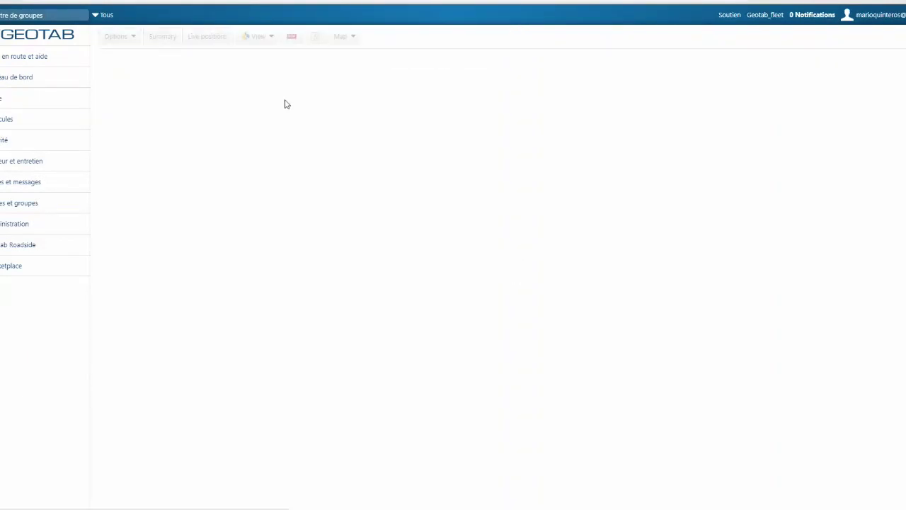
{"action": "left_click", "coordinate": [223, 39]}
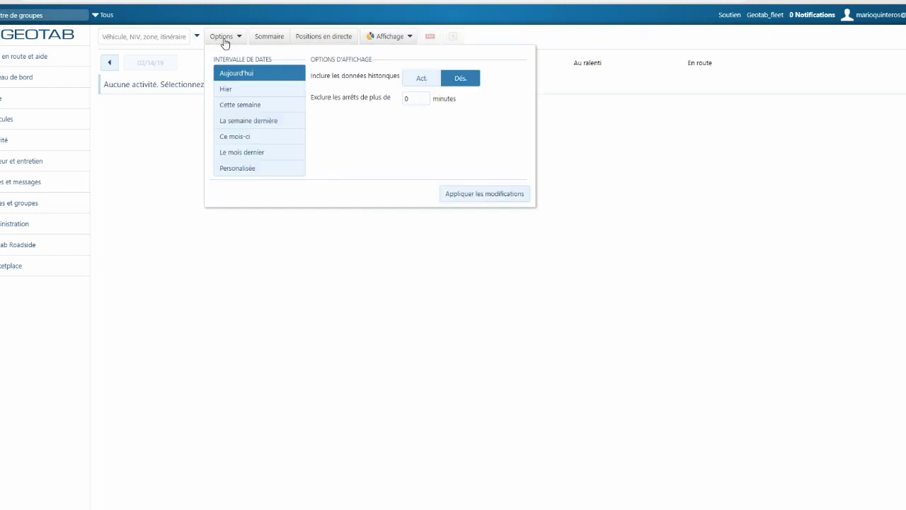
{"action": "left_click", "coordinate": [278, 154]}
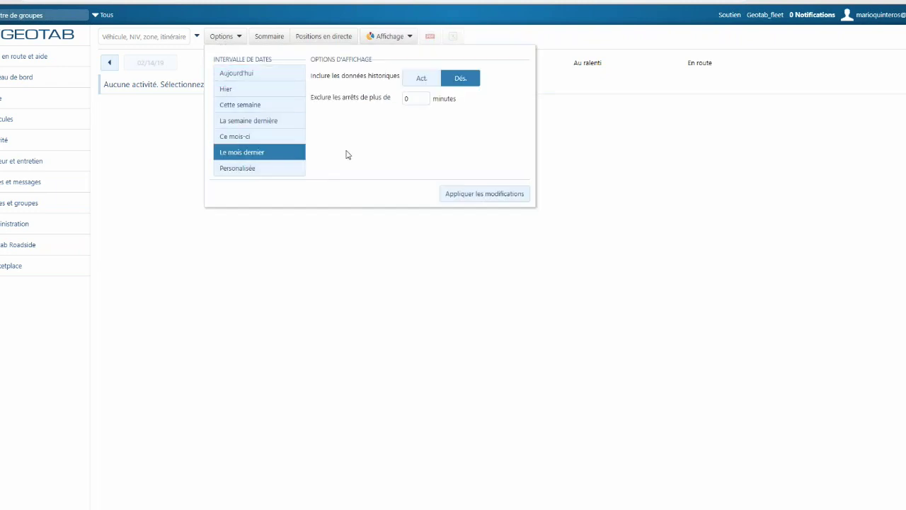
{"action": "left_click", "coordinate": [486, 194]}
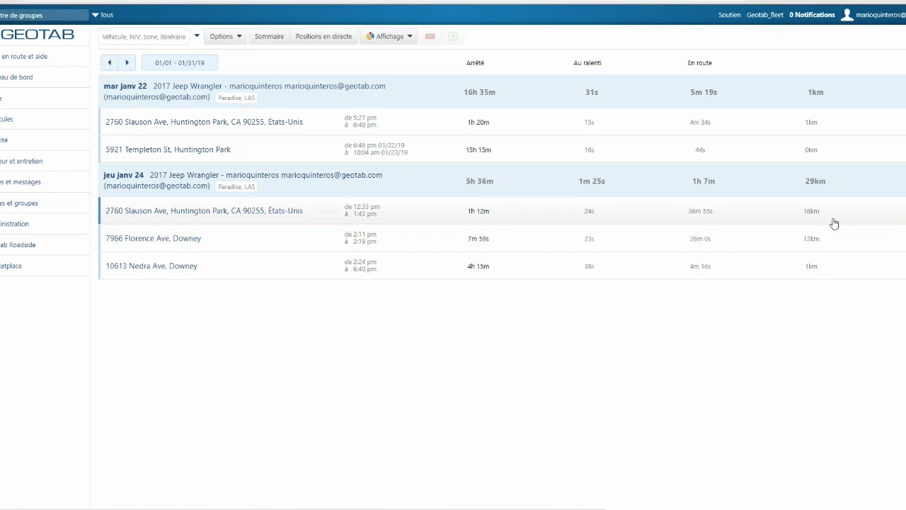
{"action": "left_click", "coordinate": [758, 218]}
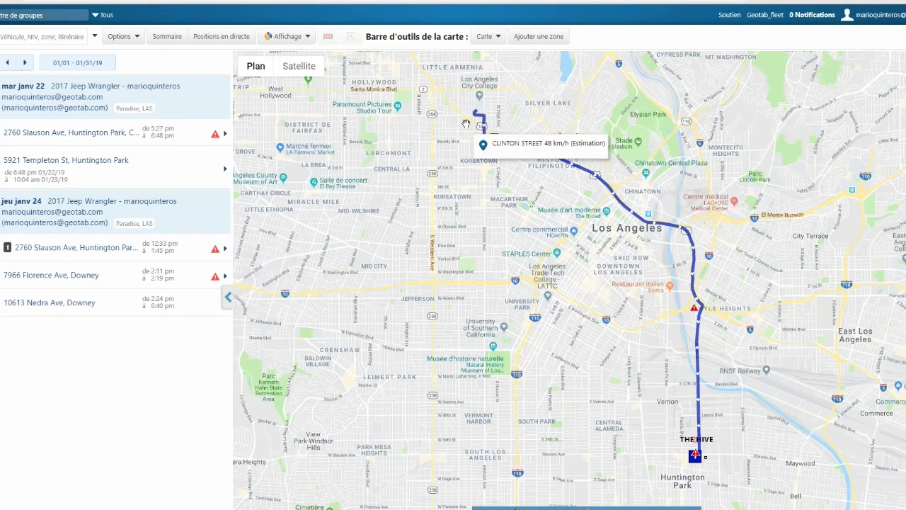
{"action": "mouse_move", "coordinate": [475, 117]}
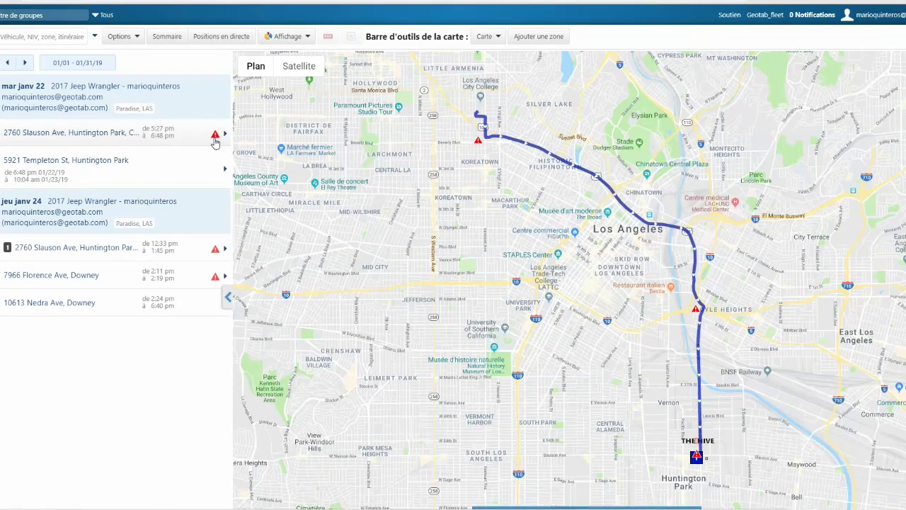
{"action": "mouse_move", "coordinate": [215, 142]}
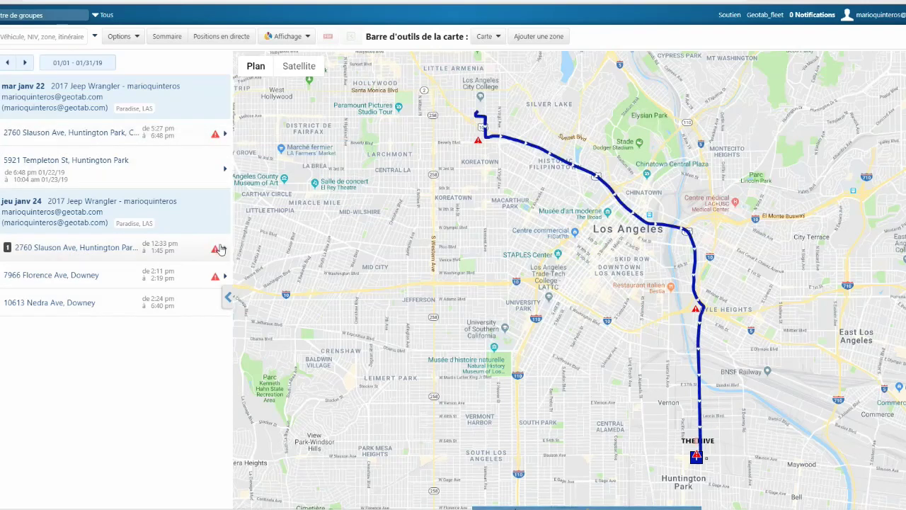
{"action": "mouse_move", "coordinate": [215, 253]}
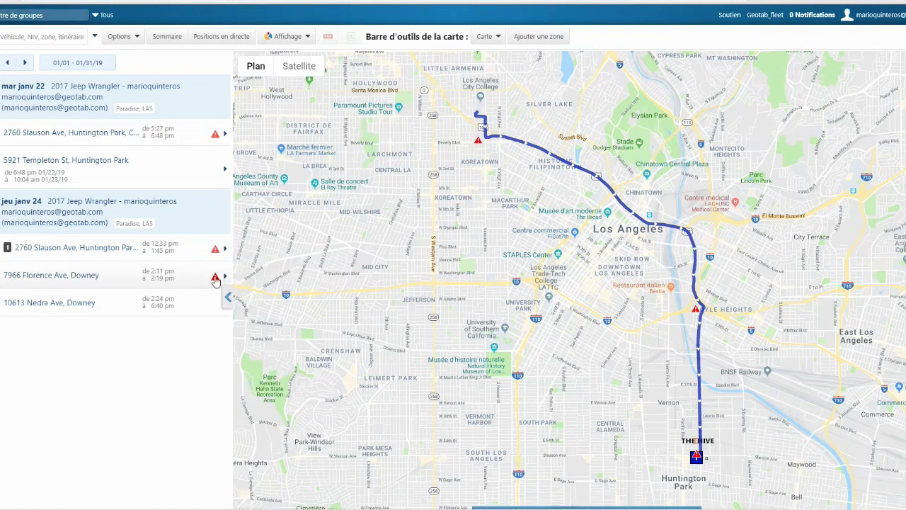
{"action": "mouse_move", "coordinate": [215, 280]}
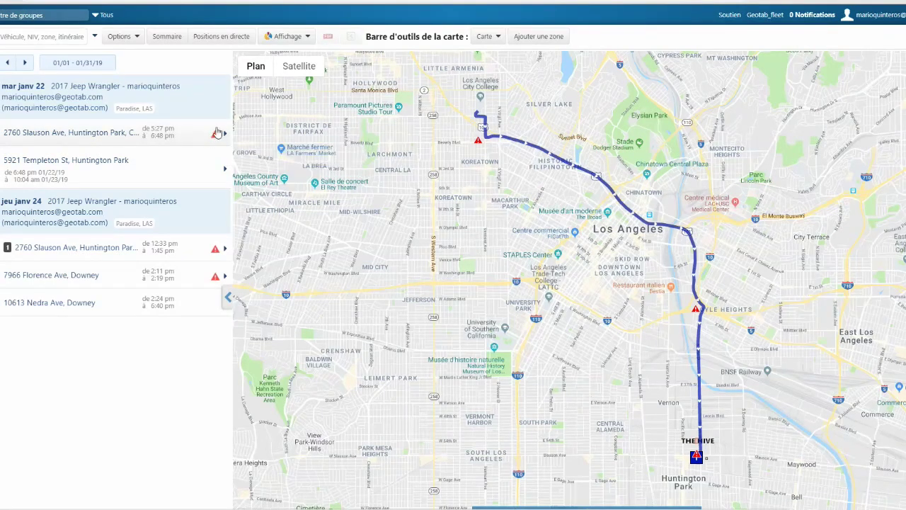
- Return to the Positions en direct map showing the Jeep Wrangler in Corona
{"action": "left_click", "coordinate": [221, 36]}
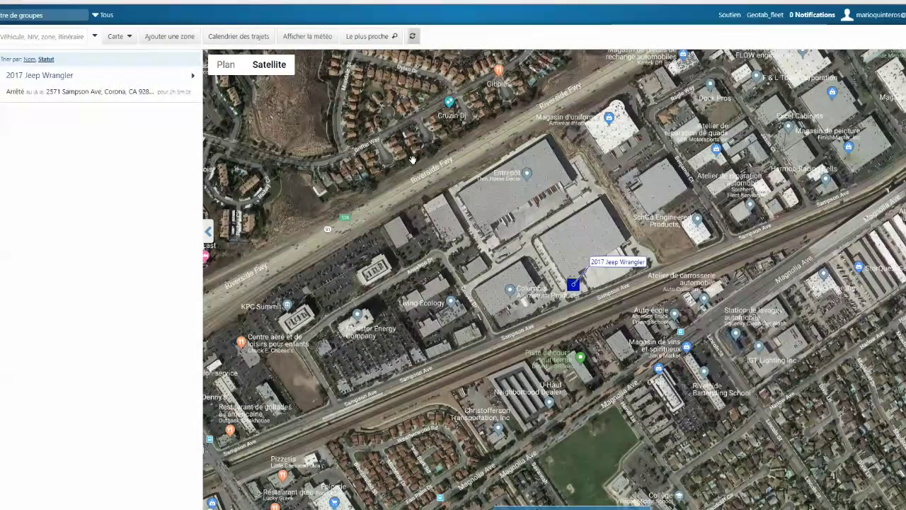
{"action": "mouse_move", "coordinate": [372, 128]}
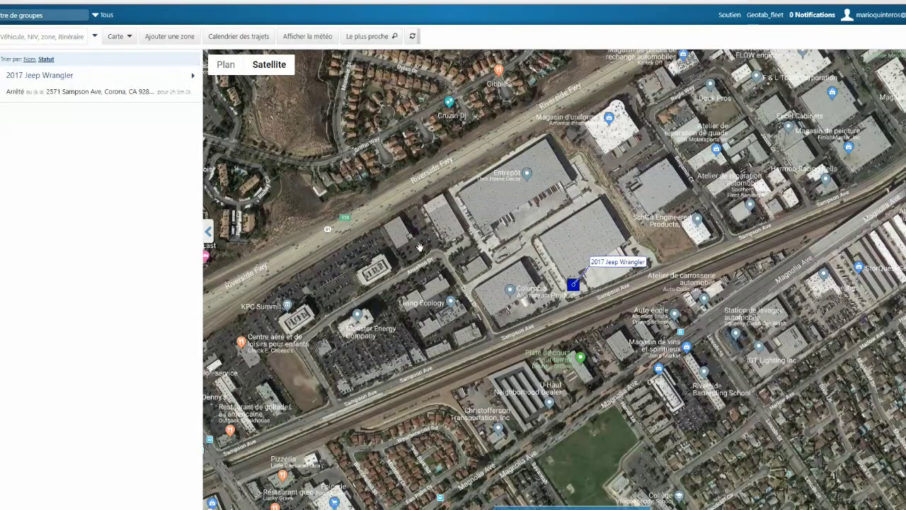
- Outline a new ten-corner zone around the Sampson Ave warehouses, closing it at the starting corner
{"action": "left_click", "coordinate": [168, 37]}
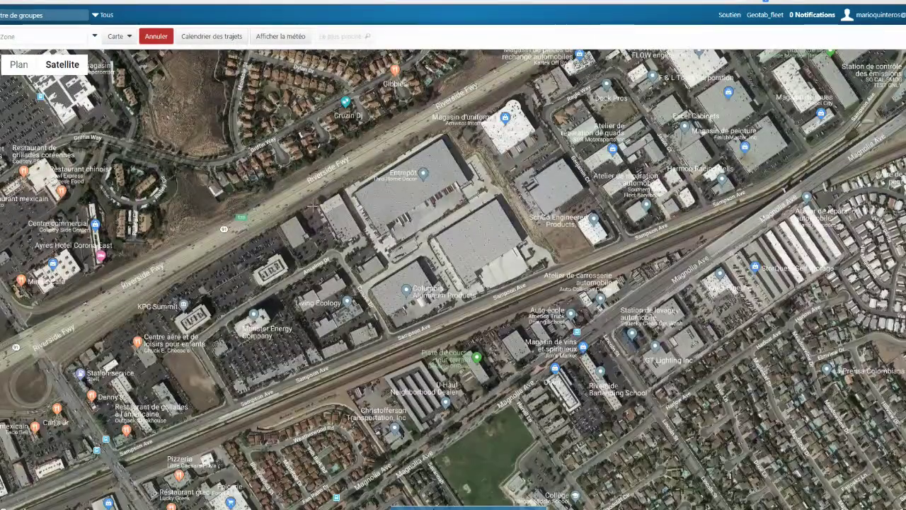
{"action": "left_click", "coordinate": [311, 207]}
{"action": "left_click", "coordinate": [442, 131]}
{"action": "left_click", "coordinate": [461, 155]}
{"action": "left_click", "coordinate": [475, 150]}
{"action": "left_click", "coordinate": [544, 266]}
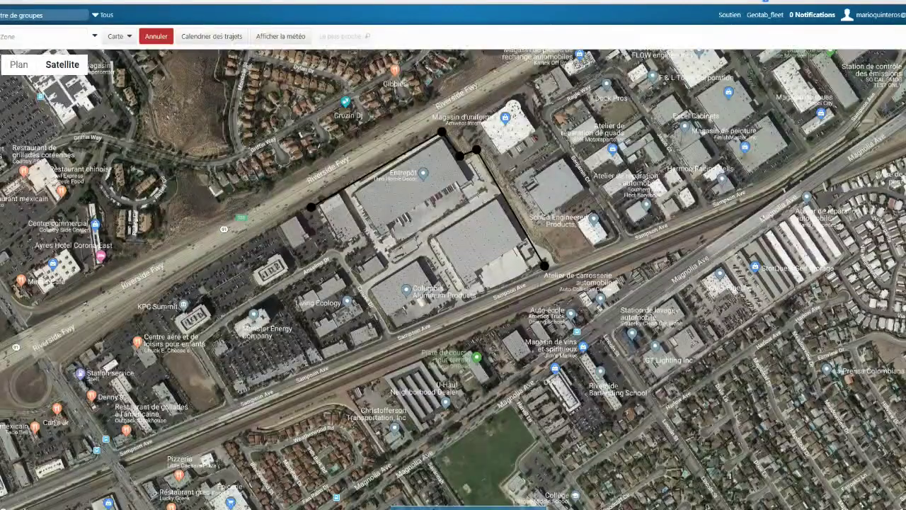
{"action": "left_click", "coordinate": [397, 328]}
{"action": "left_click", "coordinate": [350, 267]}
{"action": "left_click", "coordinate": [293, 277]}
{"action": "left_click", "coordinate": [219, 255]}
{"action": "left_click", "coordinate": [250, 202]}
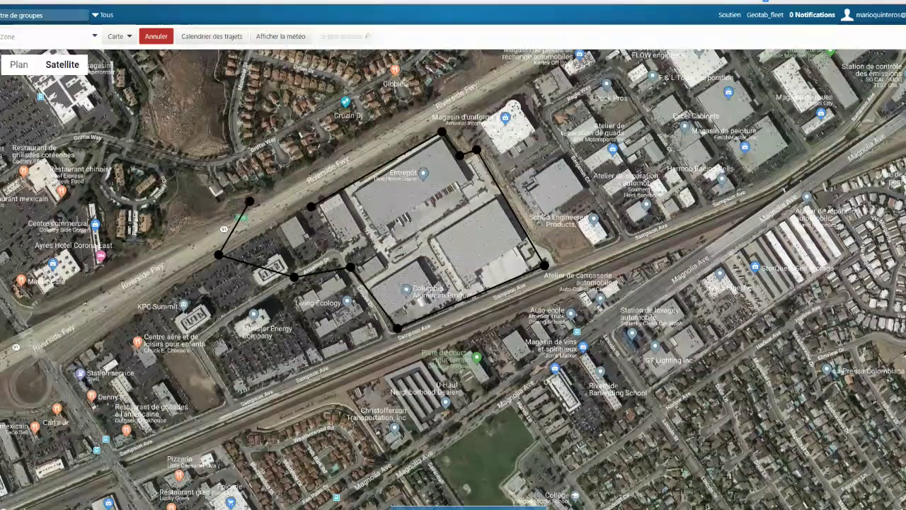
{"action": "double_click", "coordinate": [311, 206]}
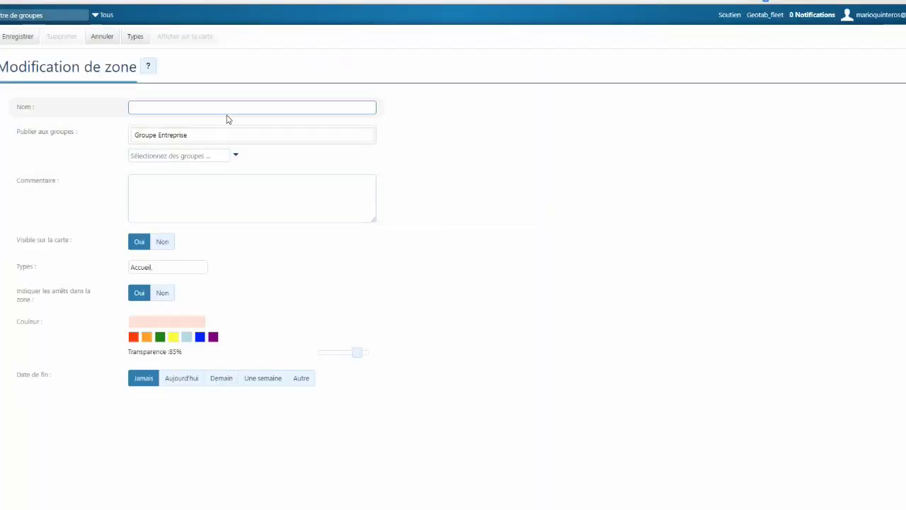
- Enter the zone name and publish it to Groupe Entreprise only, removing QC Group
{"action": "type", "text": "Mario DEMO"}
{"action": "key", "text": "Tab"}
{"action": "type", "text": "q"}
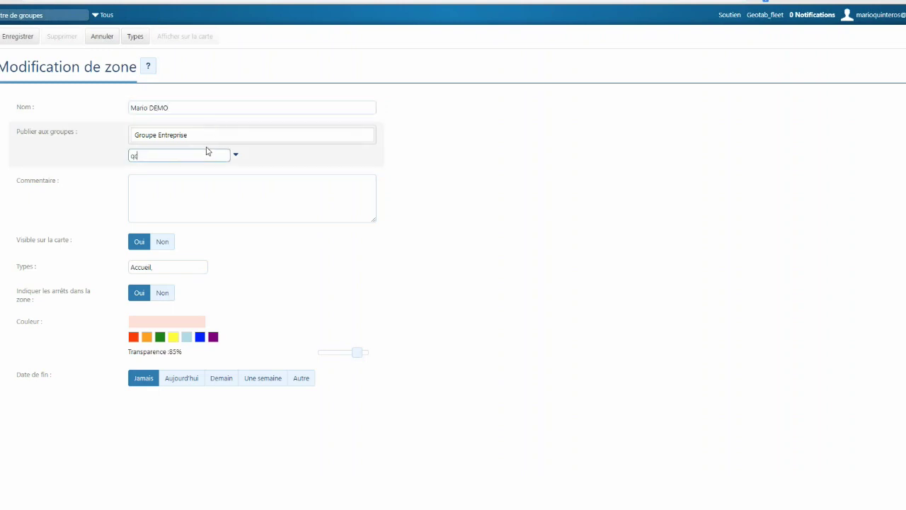
{"action": "left_click", "coordinate": [186, 200]}
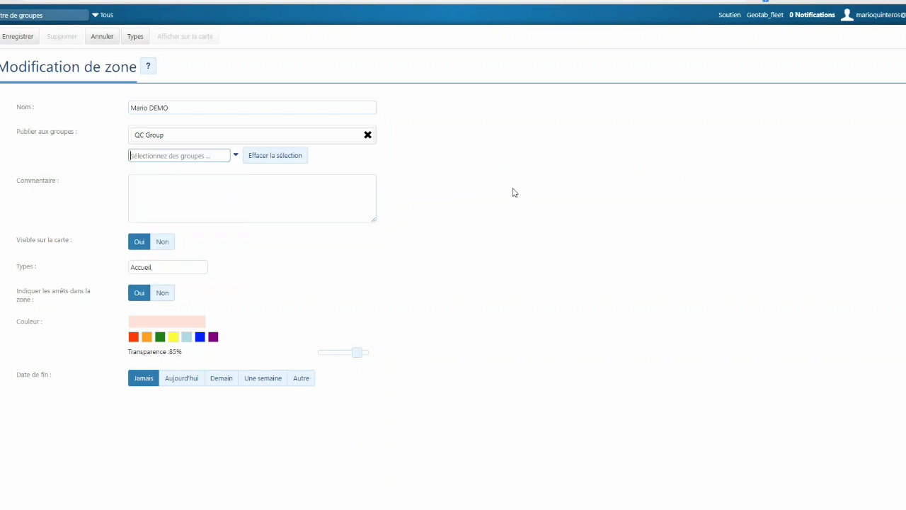
{"action": "left_click", "coordinate": [367, 135]}
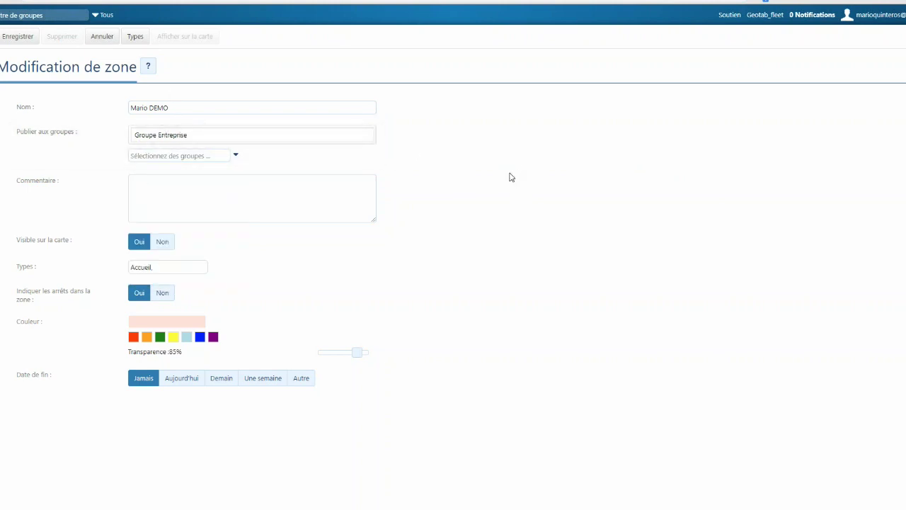
- Add comment Allo, colour the zone light blue at 5% transparency, and make it expire today
{"action": "left_click", "coordinate": [250, 195]}
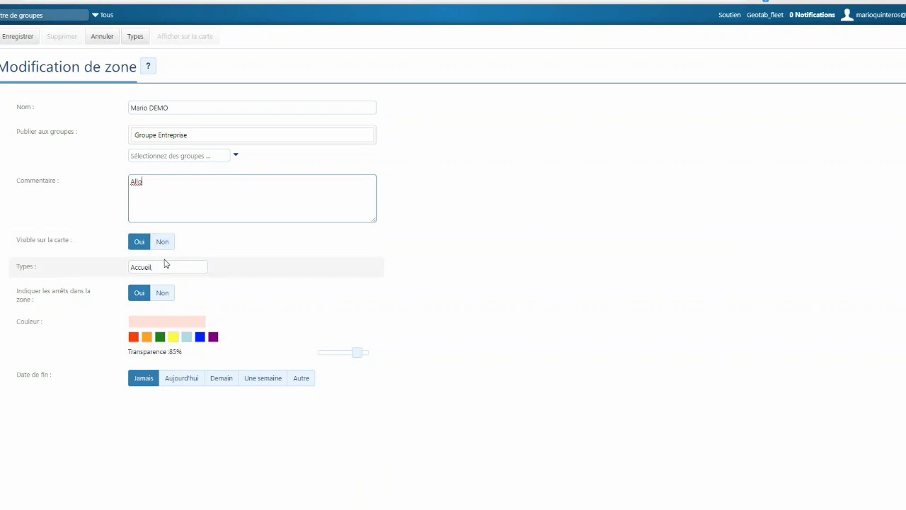
{"action": "left_click", "coordinate": [165, 266]}
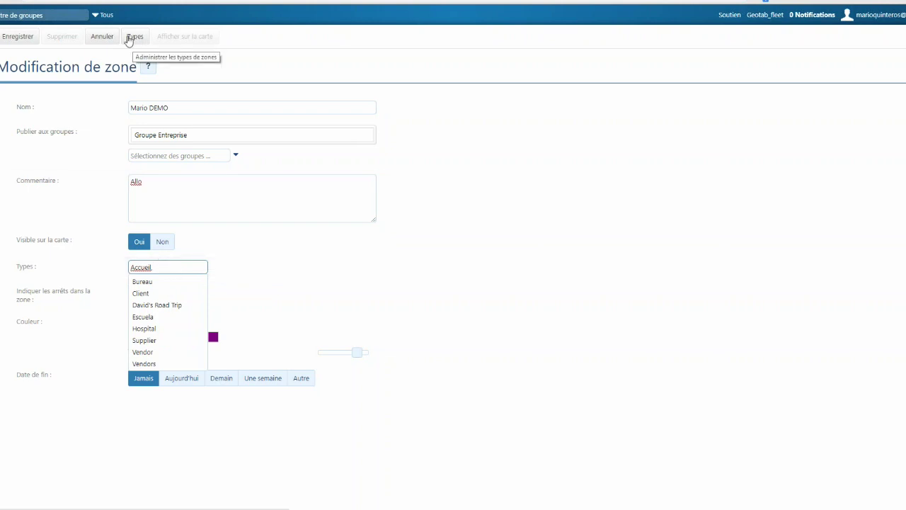
{"action": "left_click", "coordinate": [357, 264]}
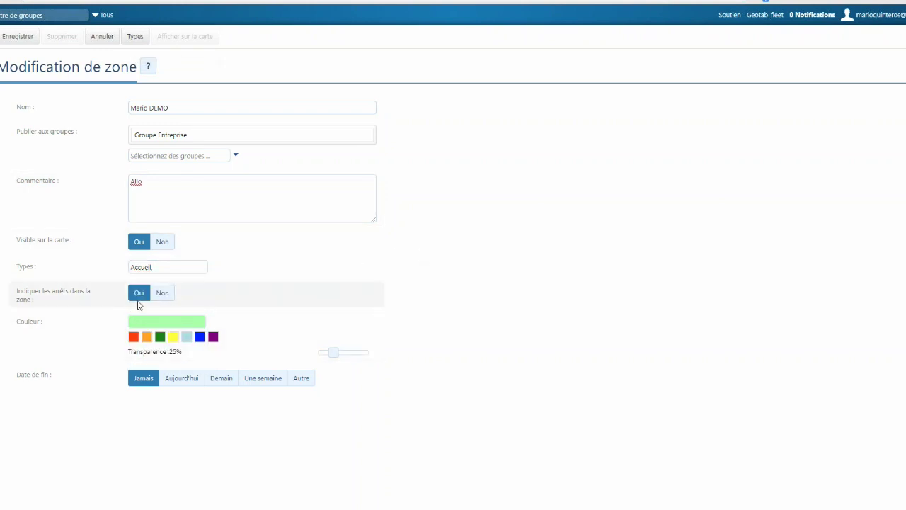
{"action": "left_click", "coordinate": [187, 340]}
{"action": "left_click_drag", "start_coordinate": [330, 358], "coordinate": [326, 357]}
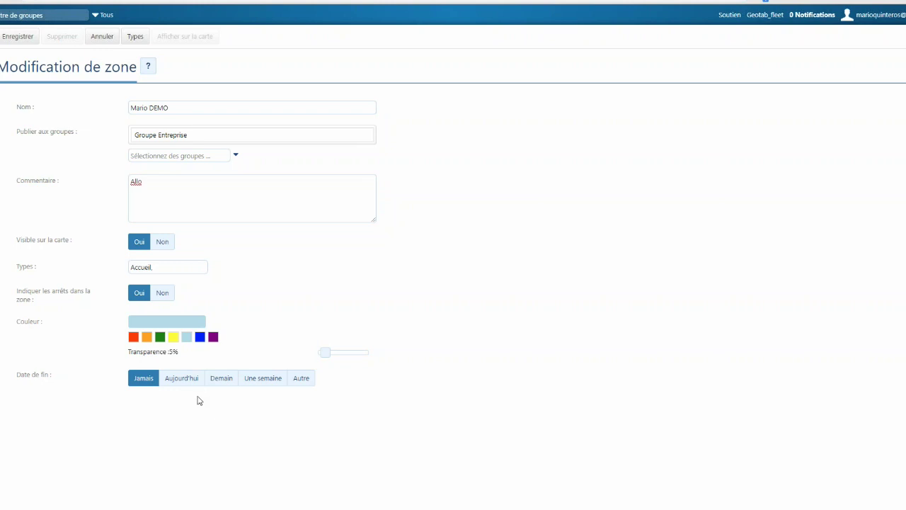
{"action": "left_click", "coordinate": [171, 382]}
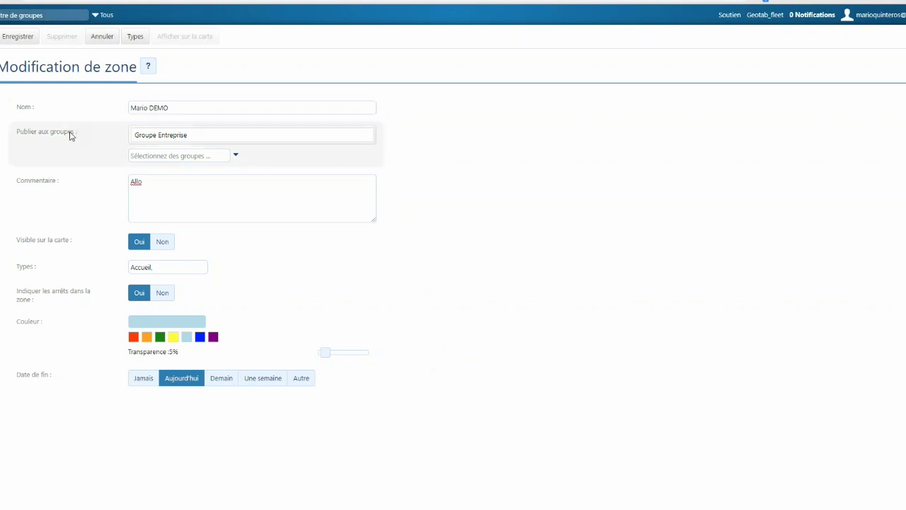
- Save the zone, then drag its western corners to trim the outline to the warehouse block
{"action": "left_click", "coordinate": [14, 41]}
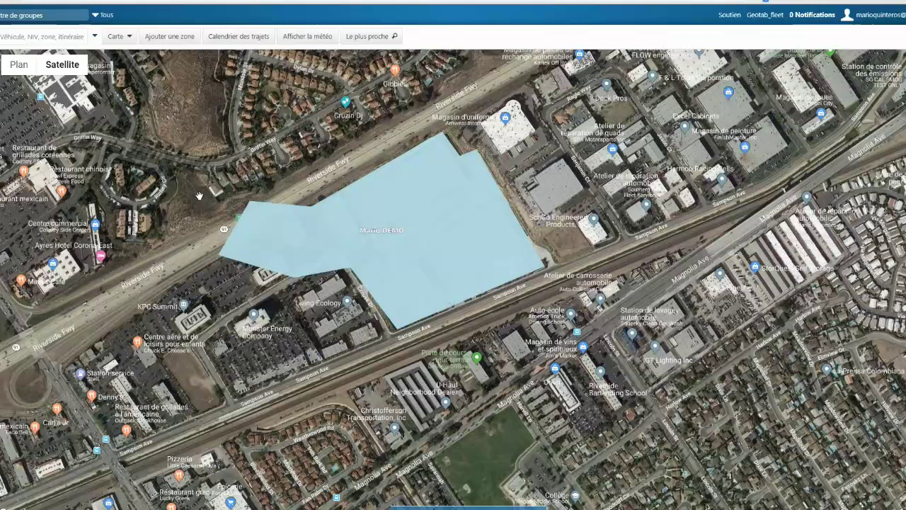
{"action": "mouse_move", "coordinate": [433, 242]}
{"action": "mouse_move", "coordinate": [363, 221]}
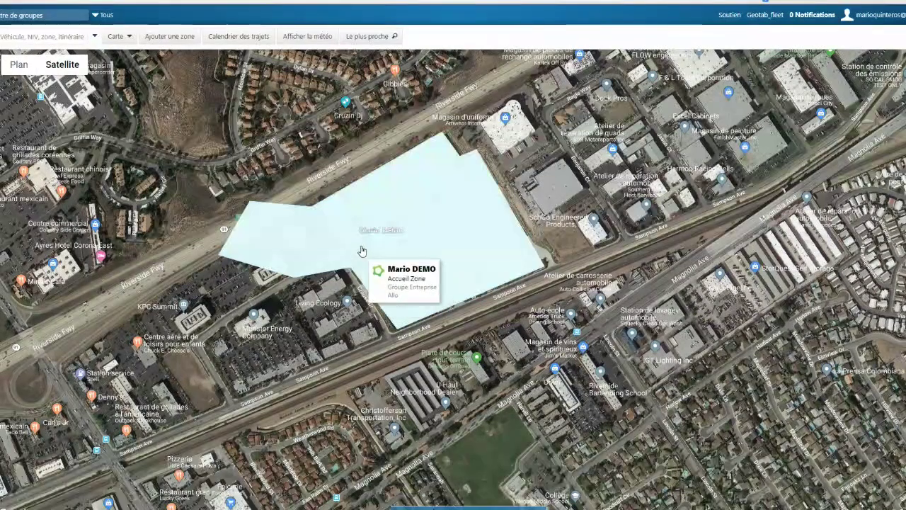
{"action": "left_click", "coordinate": [414, 233]}
{"action": "left_click", "coordinate": [456, 254]}
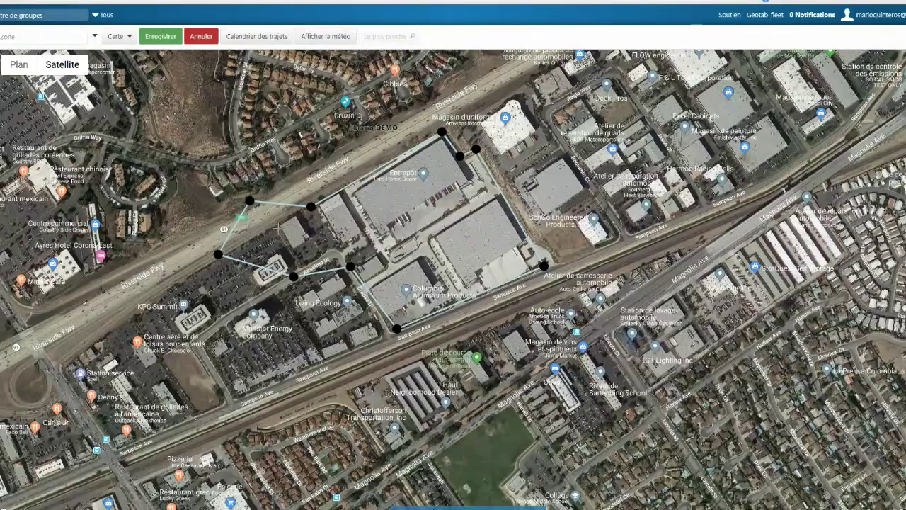
{"action": "left_click_drag", "start_coordinate": [250, 201], "coordinate": [450, 41]}
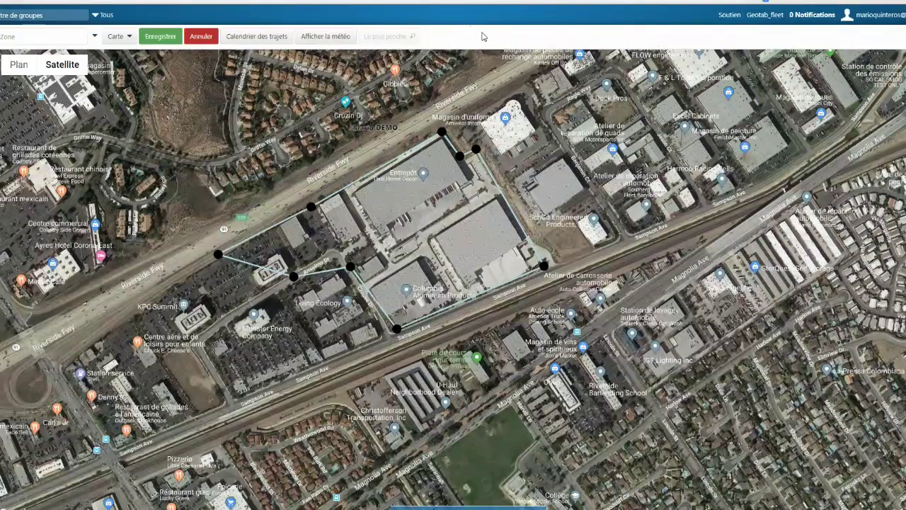
{"action": "left_click_drag", "start_coordinate": [217, 254], "coordinate": [299, 267]}
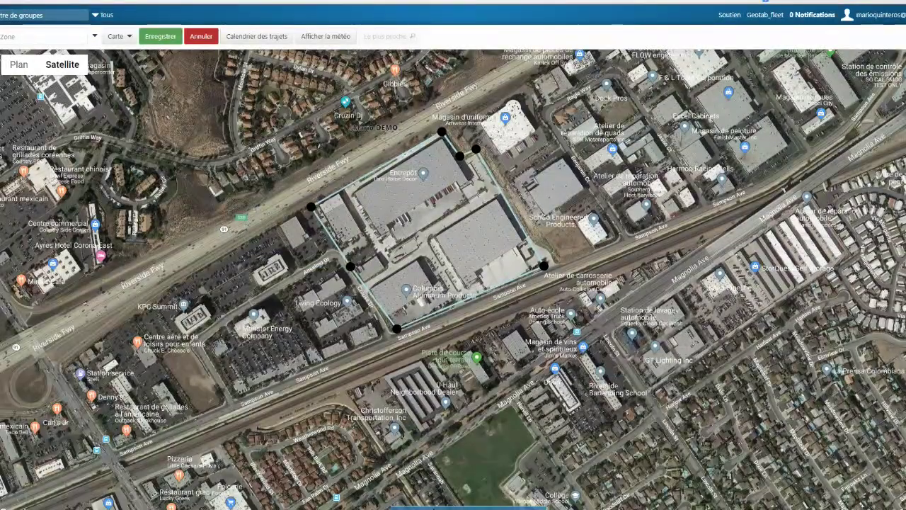
{"action": "left_click", "coordinate": [162, 39]}
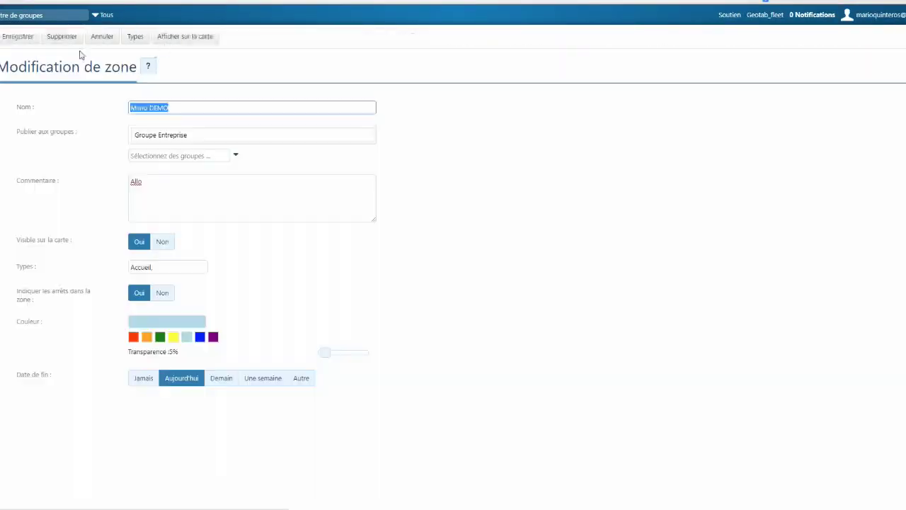
- Save the reshaped zone on the Modification de zone page and expand Règles et groupes
{"action": "left_click", "coordinate": [22, 36]}
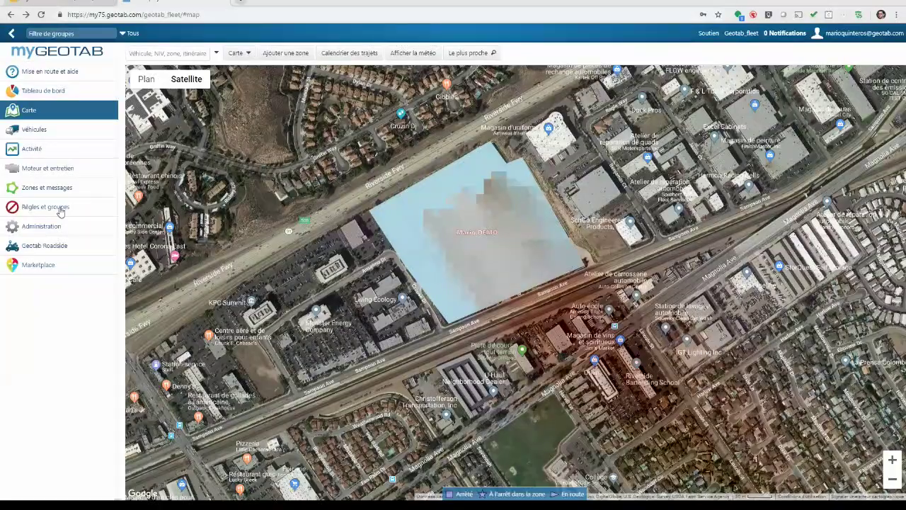
{"action": "left_click", "coordinate": [46, 206]}
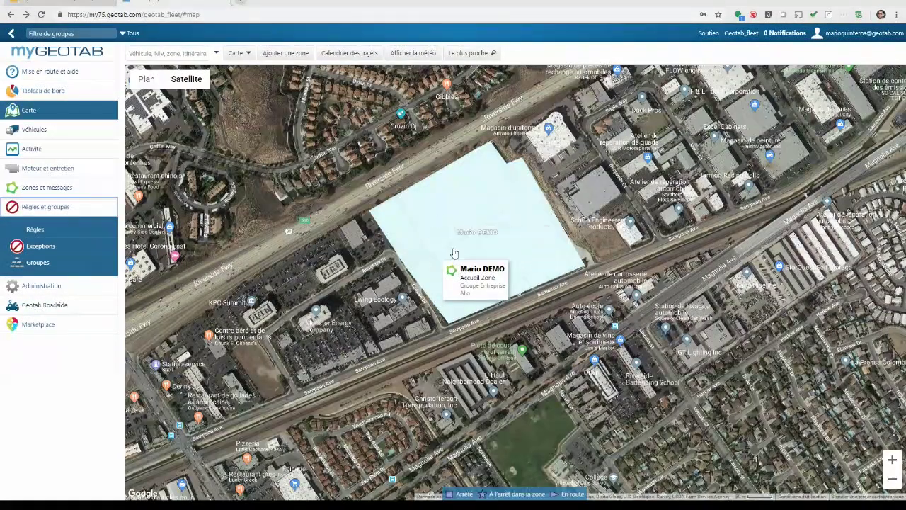
{"action": "left_click", "coordinate": [53, 231]}
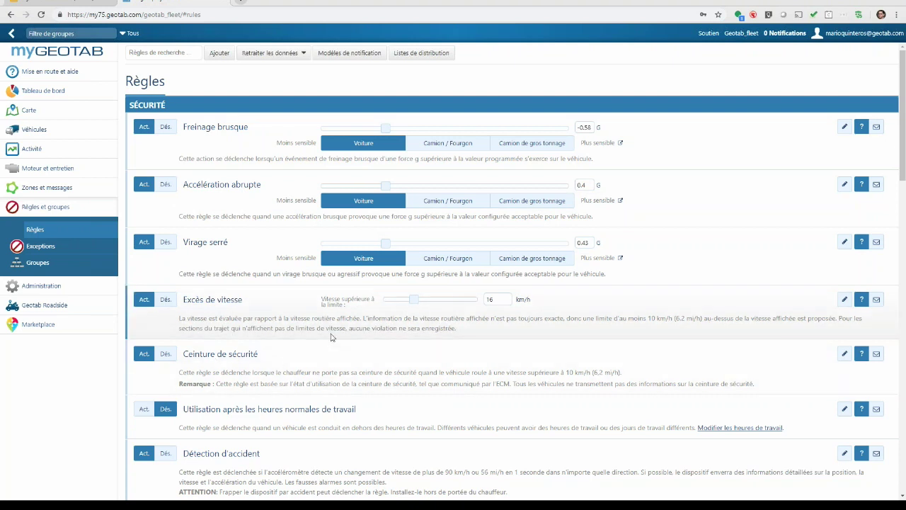
{"action": "scroll", "coordinate": [323, 319], "scroll_direction": "down", "scroll_amount": 5}
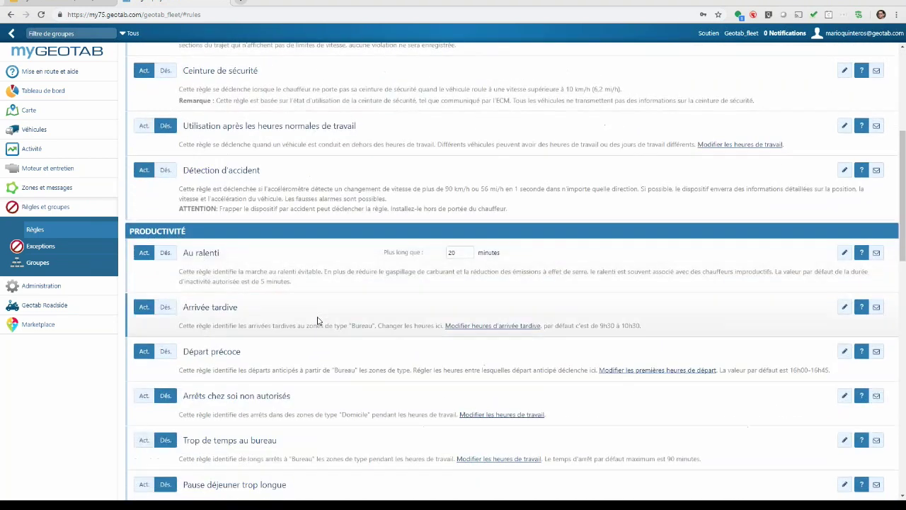
{"action": "scroll", "coordinate": [317, 320], "scroll_direction": "down", "scroll_amount": 7}
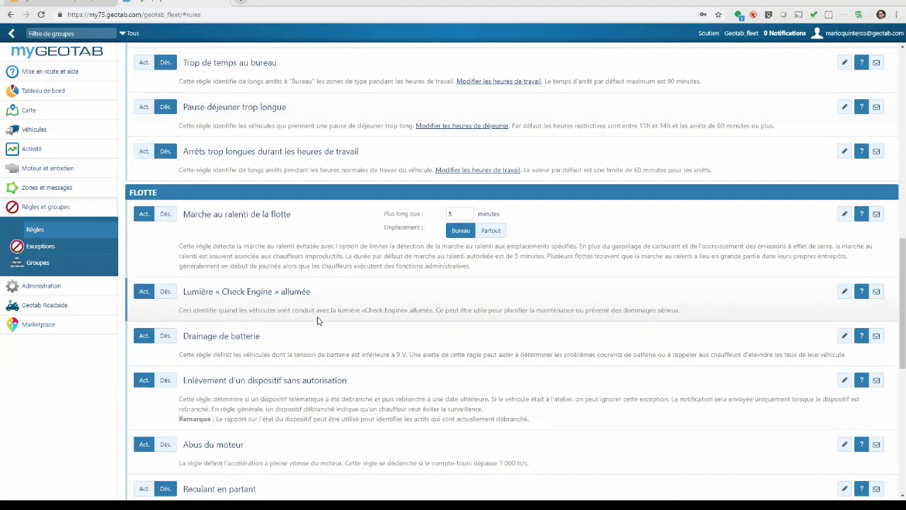
{"action": "scroll", "coordinate": [317, 321], "scroll_direction": "down", "scroll_amount": 4}
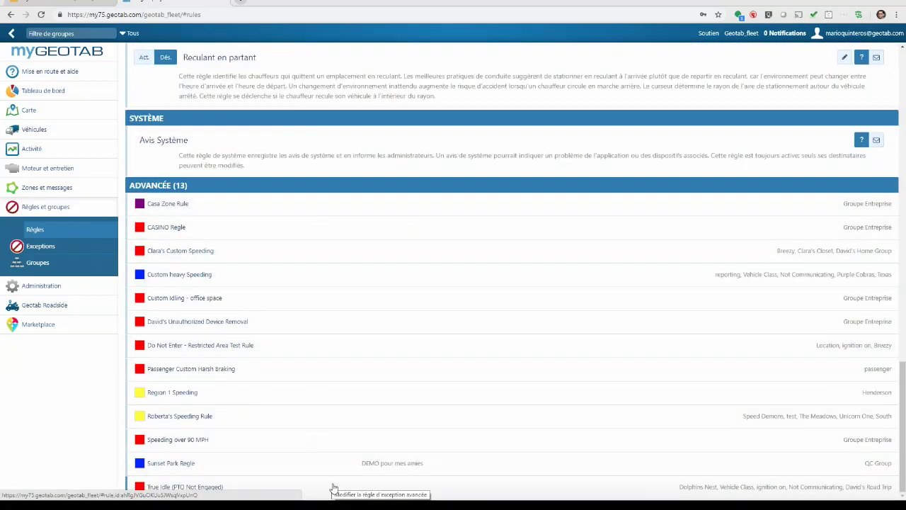
{"action": "scroll", "coordinate": [334, 452], "scroll_direction": "up", "scroll_amount": 1}
{"action": "scroll", "coordinate": [334, 452], "scroll_direction": "up", "scroll_amount": 15}
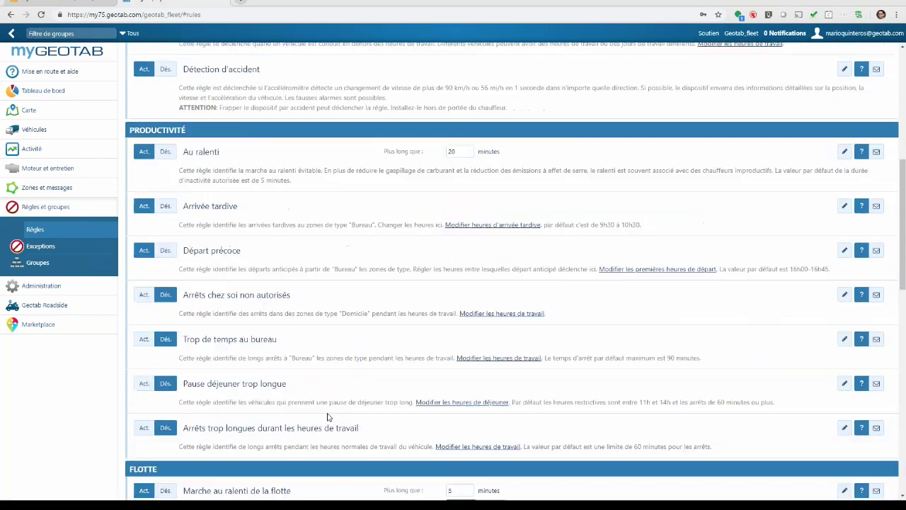
{"action": "scroll", "coordinate": [327, 416], "scroll_direction": "up", "scroll_amount": 3}
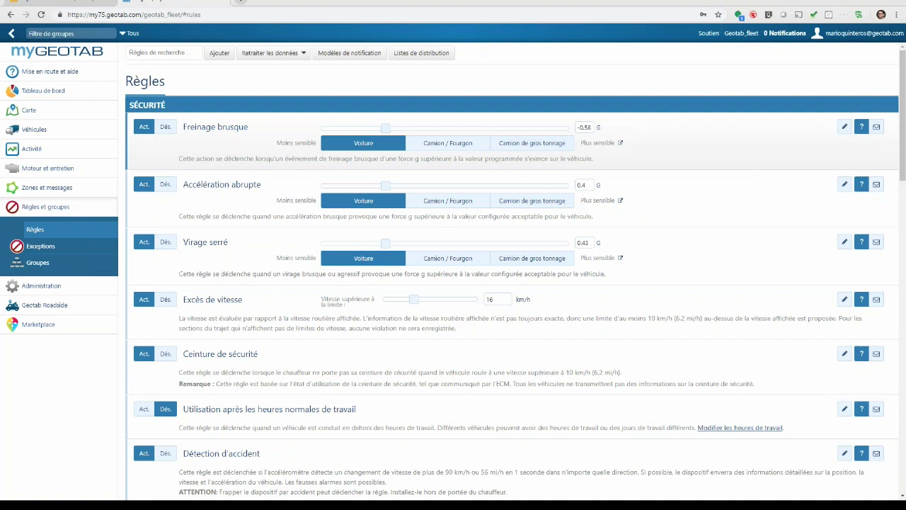
- Set the Freinage brusque threshold to the Camion / Fourgon preset of -0.54 G and save
{"action": "left_click", "coordinate": [844, 131]}
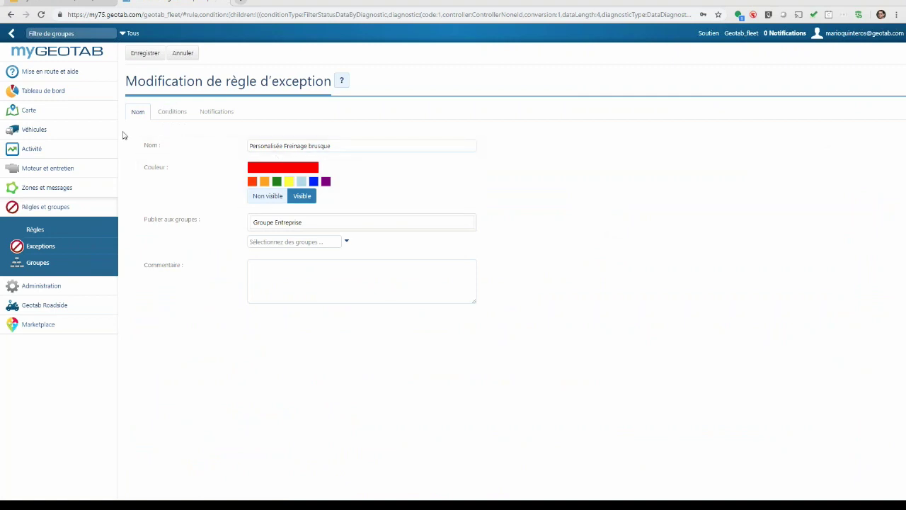
{"action": "left_click", "coordinate": [11, 14]}
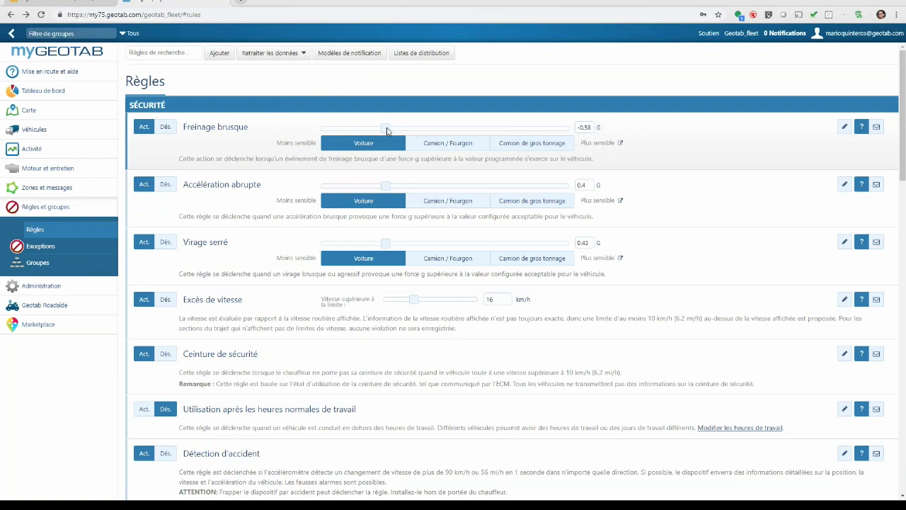
{"action": "left_click_drag", "start_coordinate": [387, 131], "coordinate": [455, 136]}
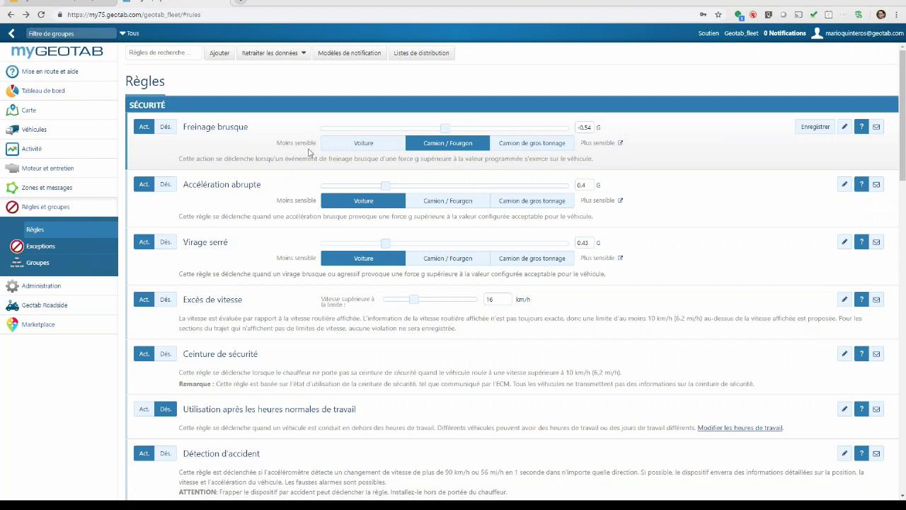
{"action": "left_click_drag", "start_coordinate": [445, 128], "coordinate": [362, 135]}
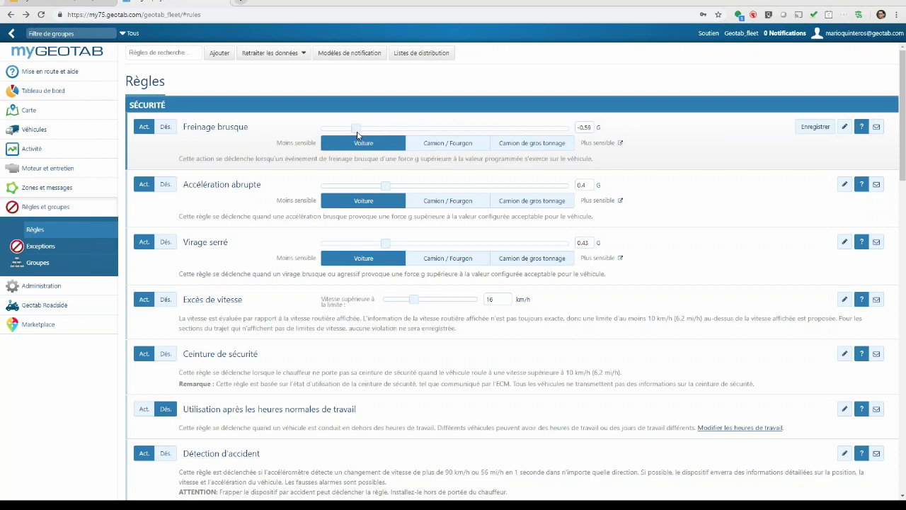
{"action": "left_click_drag", "start_coordinate": [358, 132], "coordinate": [439, 134]}
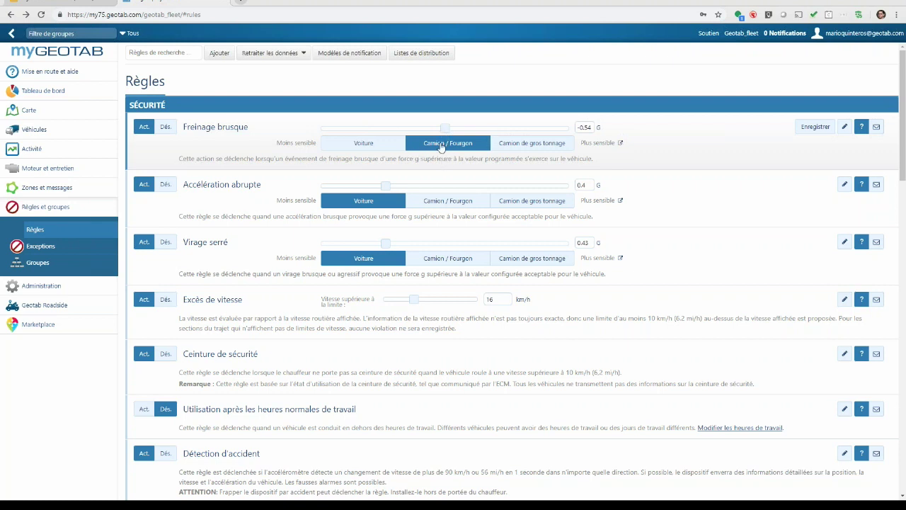
{"action": "left_click", "coordinate": [813, 132]}
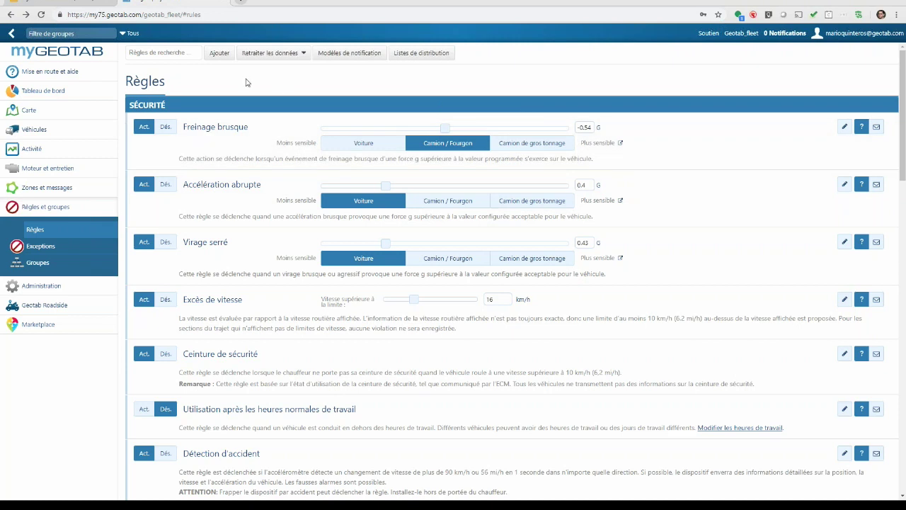
- Create green exception rule DEMO MQ, published to QC Group with comment DEMO français
{"action": "left_click", "coordinate": [220, 54]}
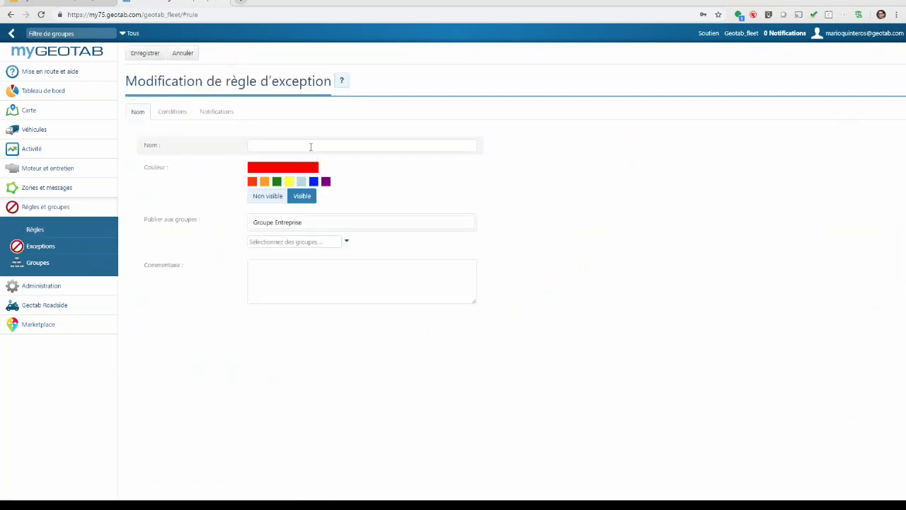
{"action": "left_click", "coordinate": [301, 146]}
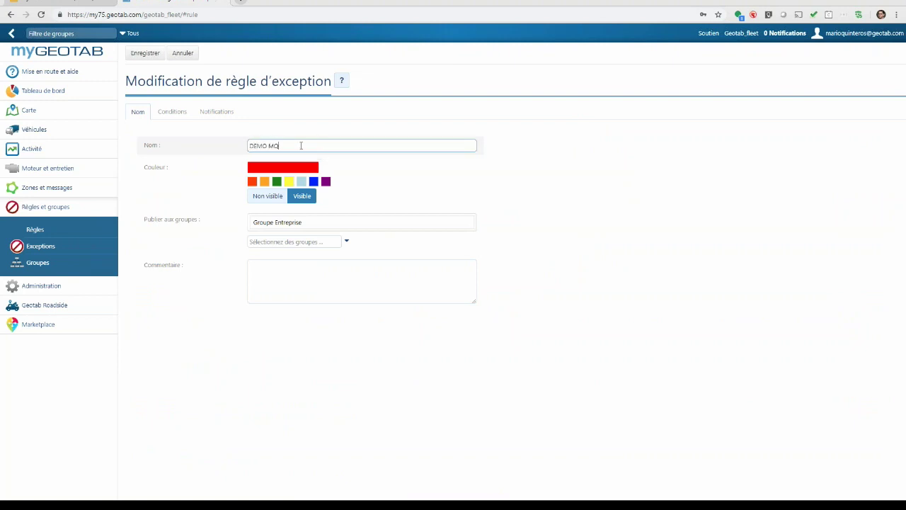
{"action": "left_click_drag", "start_coordinate": [300, 146], "coordinate": [229, 148]}
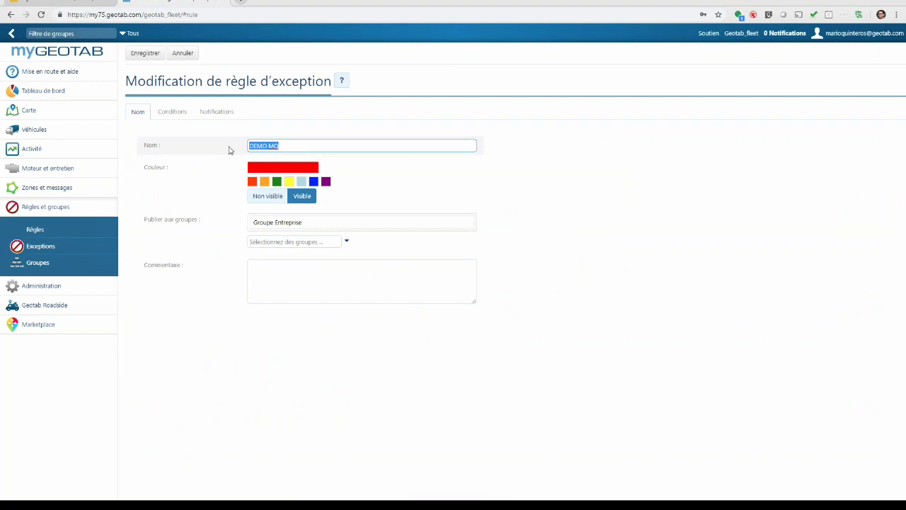
{"action": "left_click", "coordinate": [277, 182]}
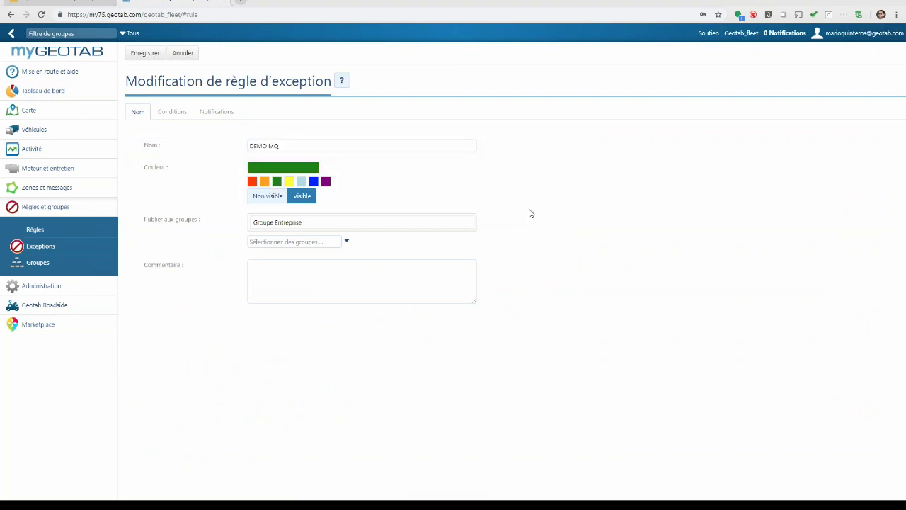
{"action": "left_click", "coordinate": [335, 241]}
{"action": "type", "text": "g"}
{"action": "type", "text": "c"}
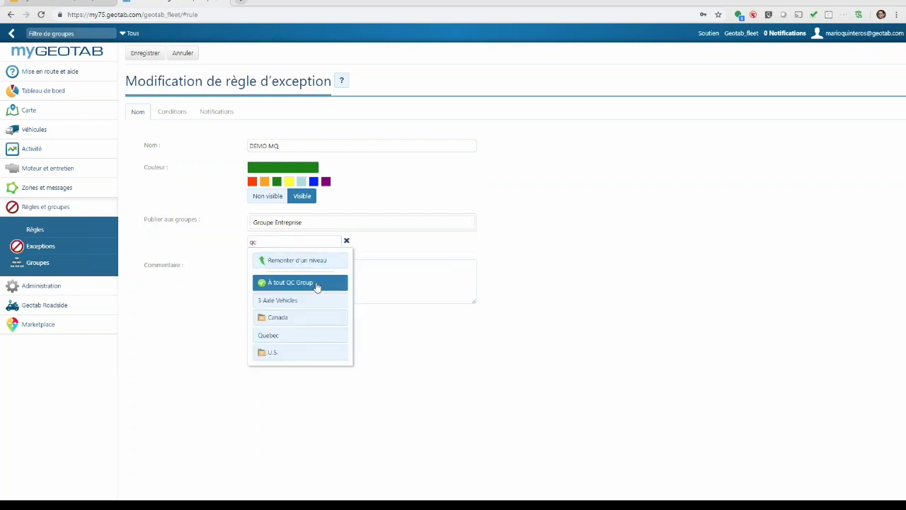
{"action": "left_click", "coordinate": [305, 285]}
{"action": "left_click", "coordinate": [408, 264]}
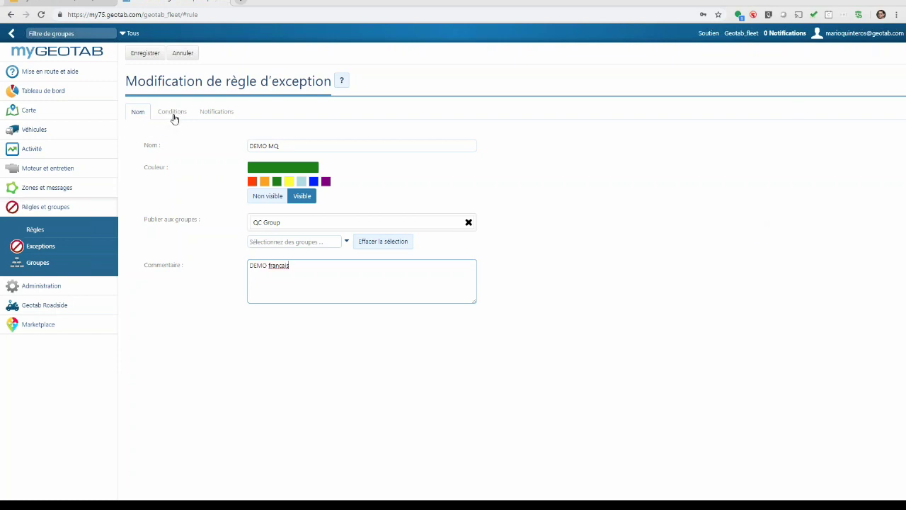
{"action": "left_click", "coordinate": [174, 114]}
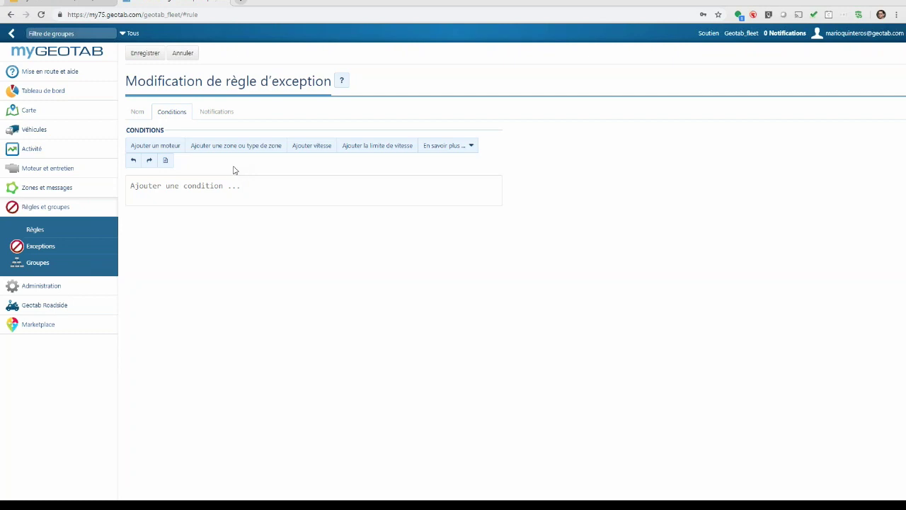
- Add an Entering Area condition for zone DEMO Mario with event Entrant
{"action": "left_click", "coordinate": [237, 147]}
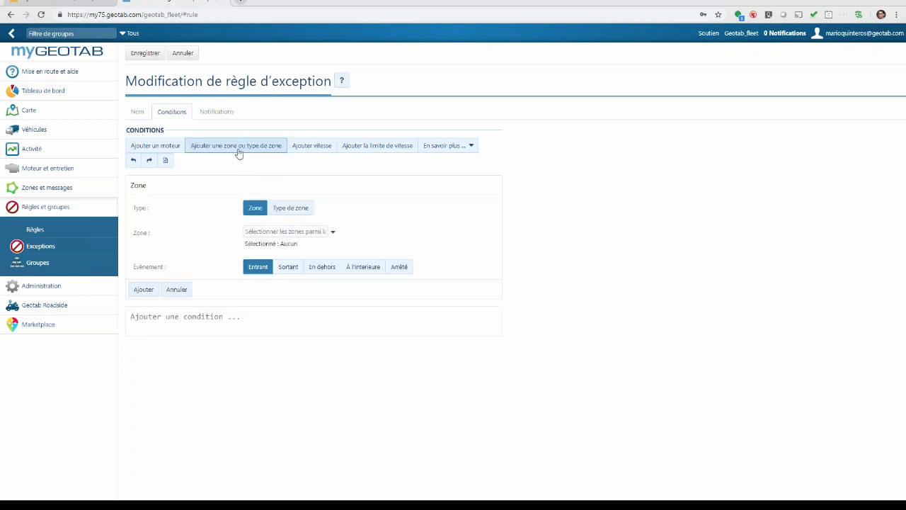
{"action": "type", "text": "demo"}
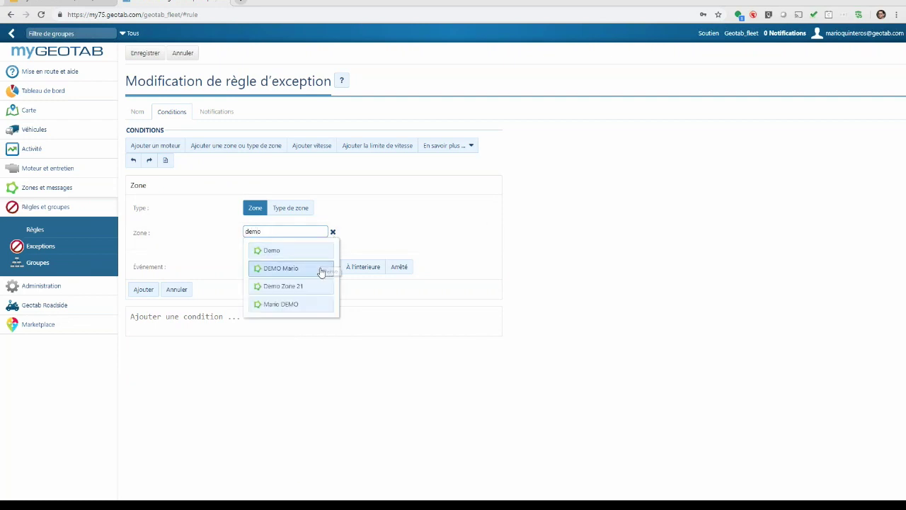
{"action": "left_click", "coordinate": [304, 270]}
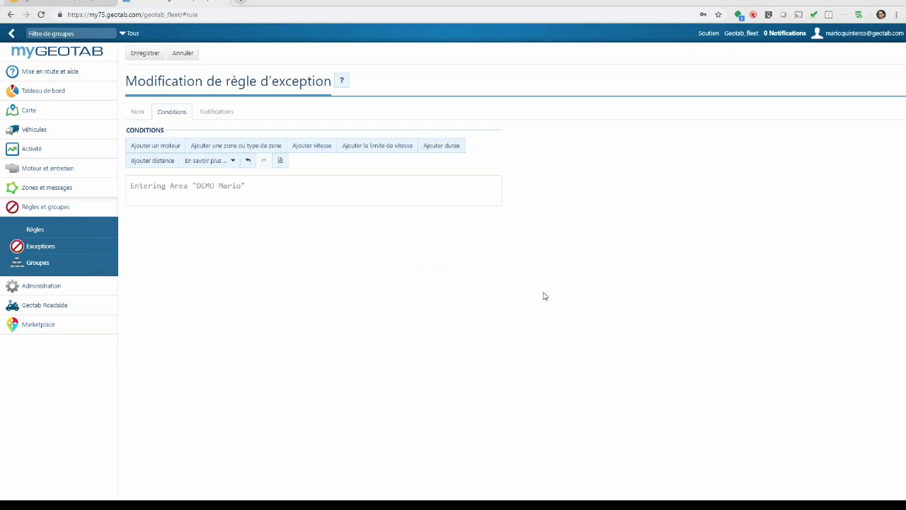
{"action": "left_click_drag", "start_coordinate": [132, 187], "coordinate": [241, 188]}
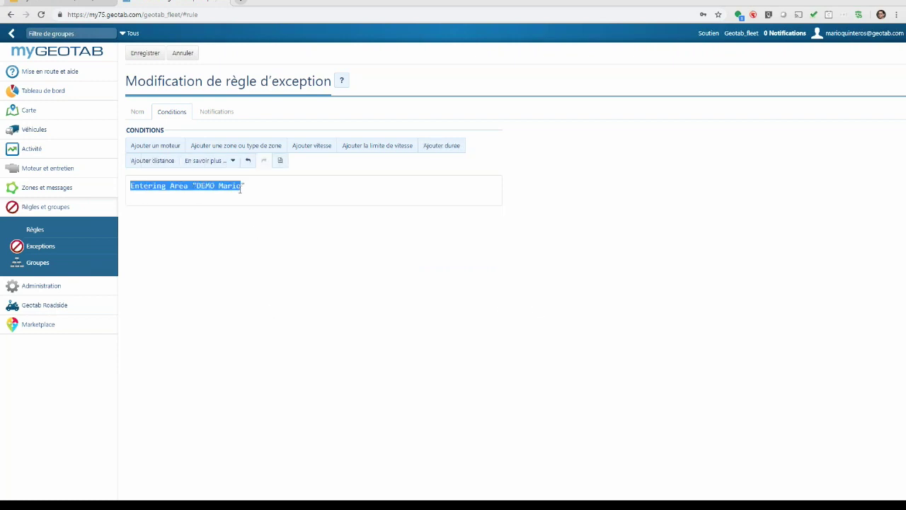
{"action": "left_click", "coordinate": [365, 207]}
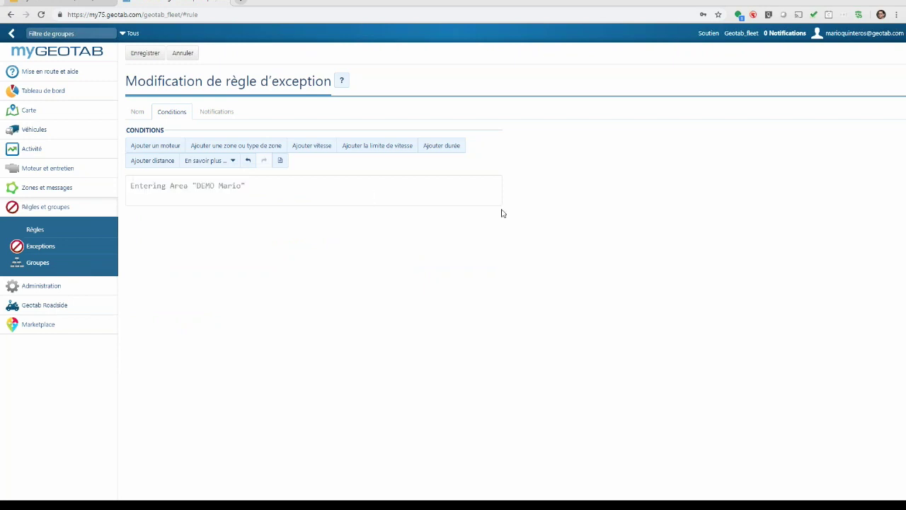
- Add a Speed more than 10 km/h condition to the Entering Area 'DEMO Mario' rule, checking it in the advanced editor
{"action": "left_click", "coordinate": [279, 161]}
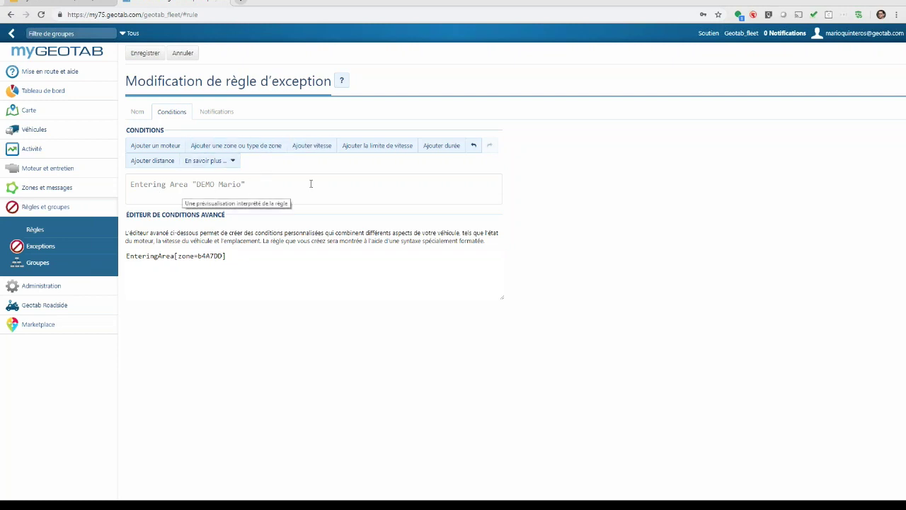
{"action": "left_click", "coordinate": [303, 149]}
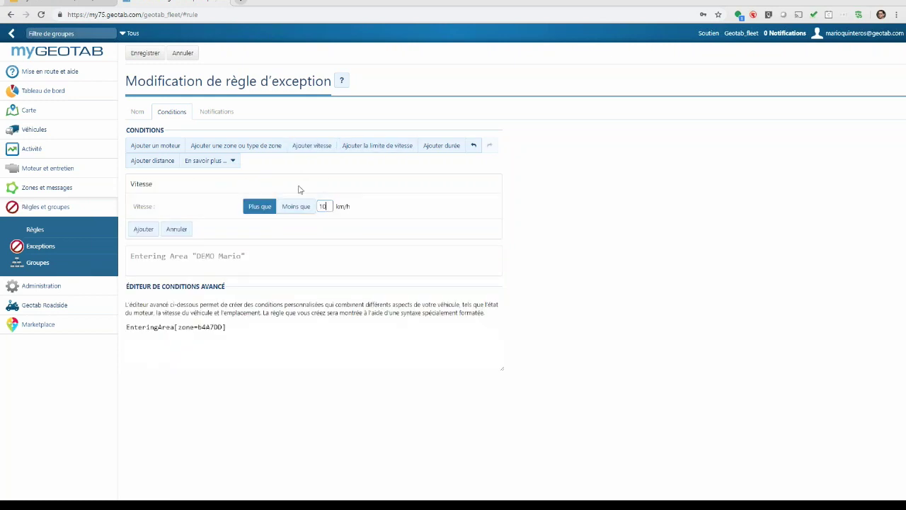
{"action": "left_click", "coordinate": [144, 230]}
{"action": "left_click_drag", "start_coordinate": [125, 256], "coordinate": [177, 295]}
{"action": "left_click", "coordinate": [201, 337]}
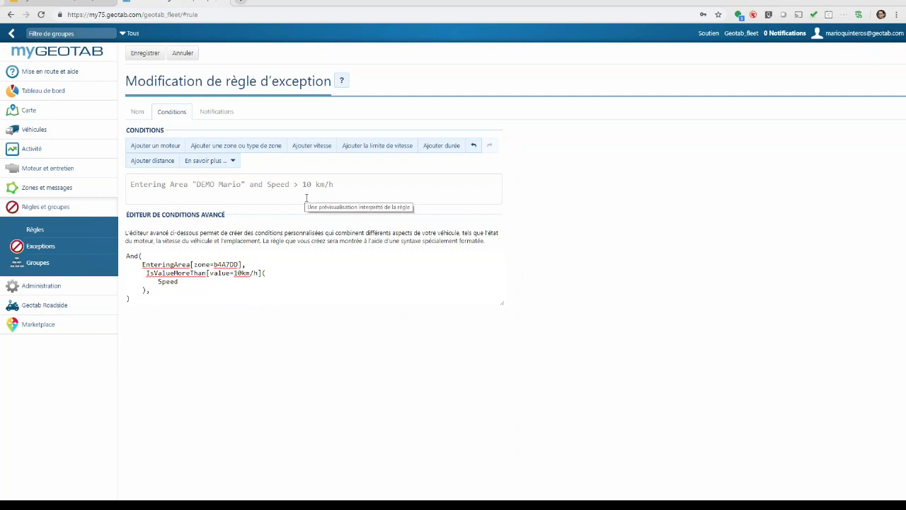
{"action": "left_click", "coordinate": [217, 115]}
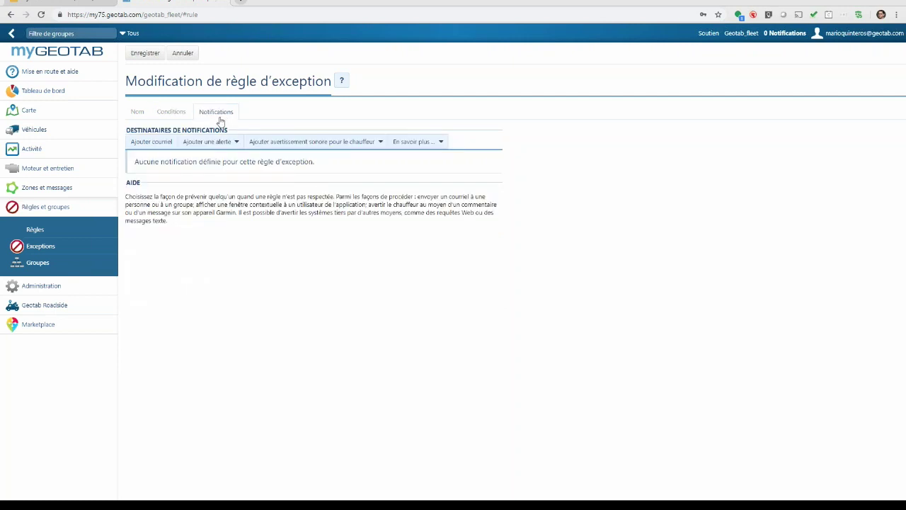
- Add an email notification to the account owner's address using the Modèle de courriel par défaut template
{"action": "left_click", "coordinate": [152, 144]}
{"action": "left_click", "coordinate": [291, 192]}
{"action": "type", "text": "mario"}
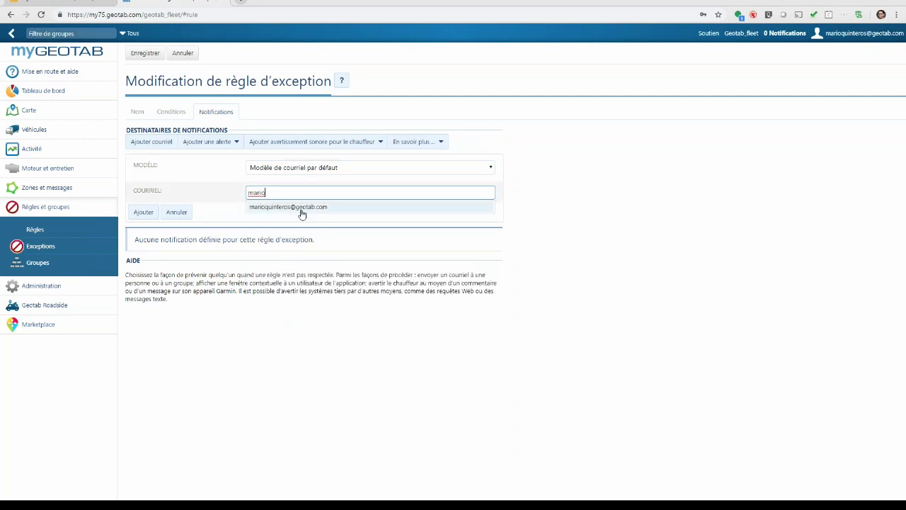
{"action": "left_click", "coordinate": [302, 207]}
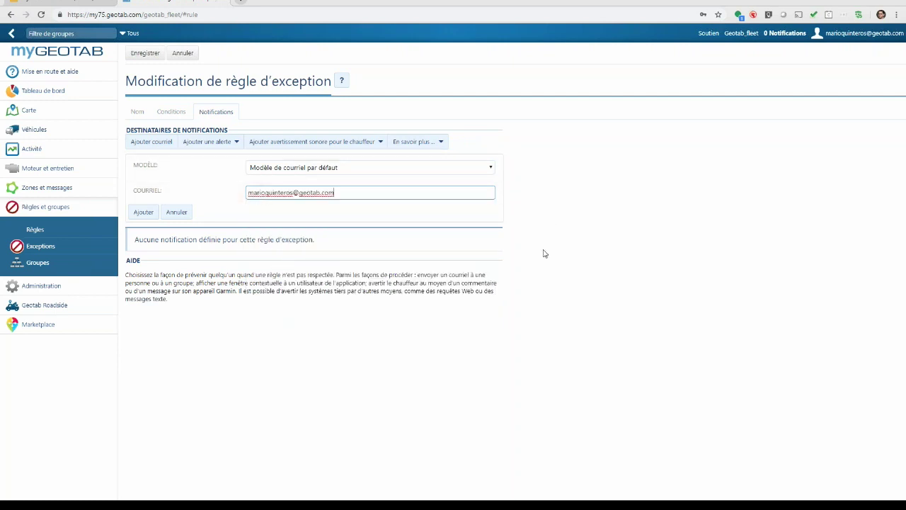
{"action": "left_click", "coordinate": [137, 215]}
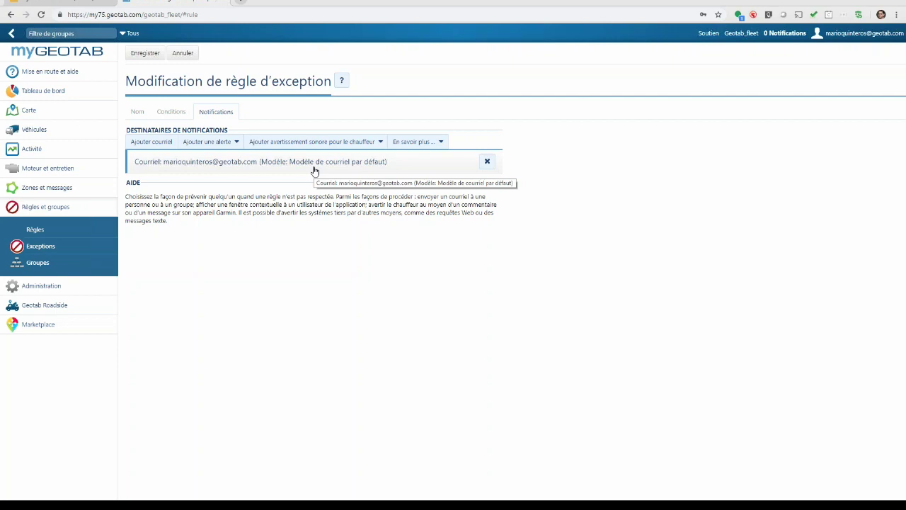
- Add a Faire dix bips rapides driver beep warning to the rule's notifications
{"action": "left_click", "coordinate": [216, 145]}
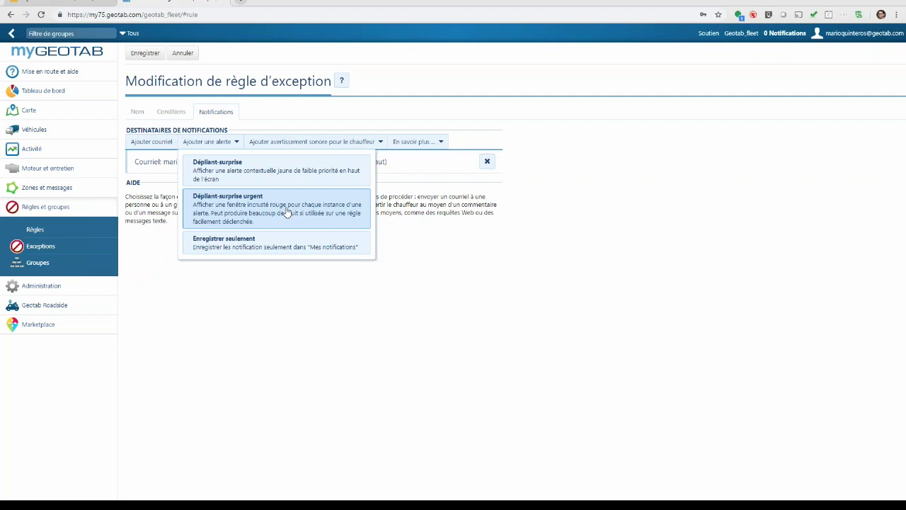
{"action": "left_click", "coordinate": [286, 146]}
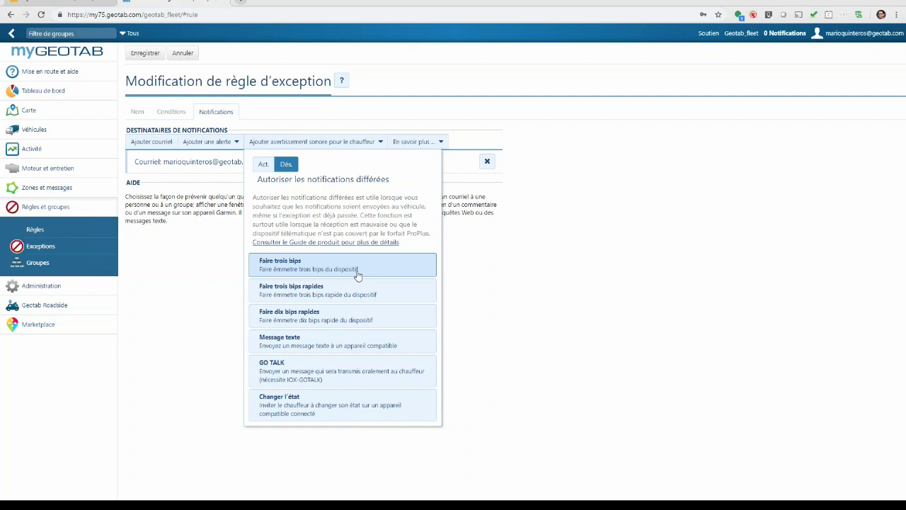
{"action": "left_click", "coordinate": [341, 321]}
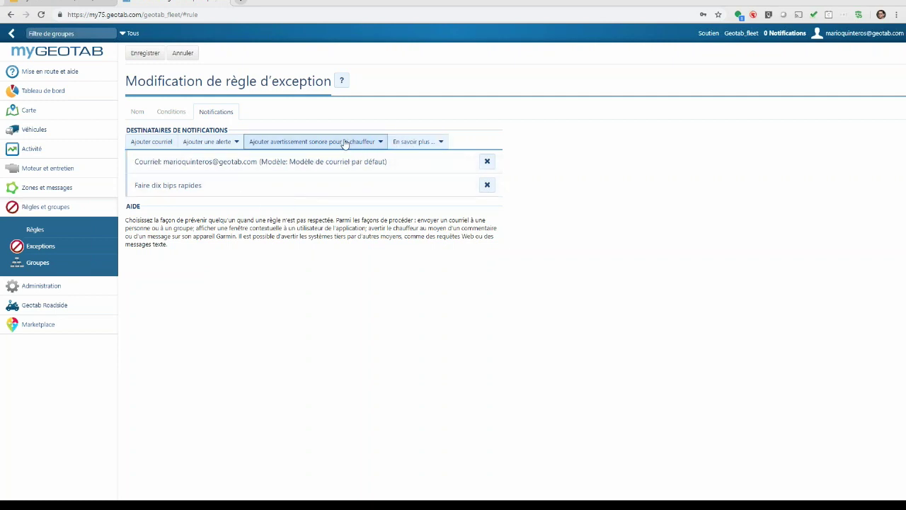
- Check the additional notification types, then save the DEMO MQ exception rule
{"action": "left_click", "coordinate": [400, 144]}
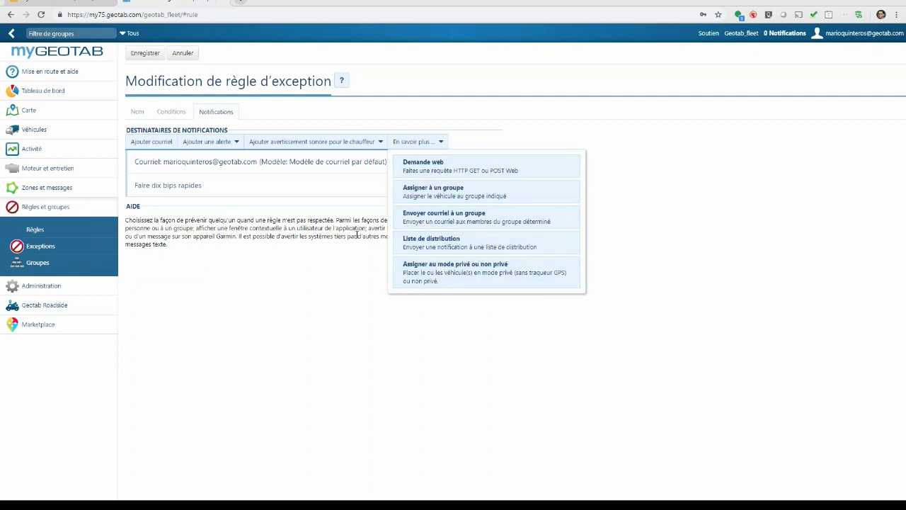
{"action": "left_click", "coordinate": [338, 271]}
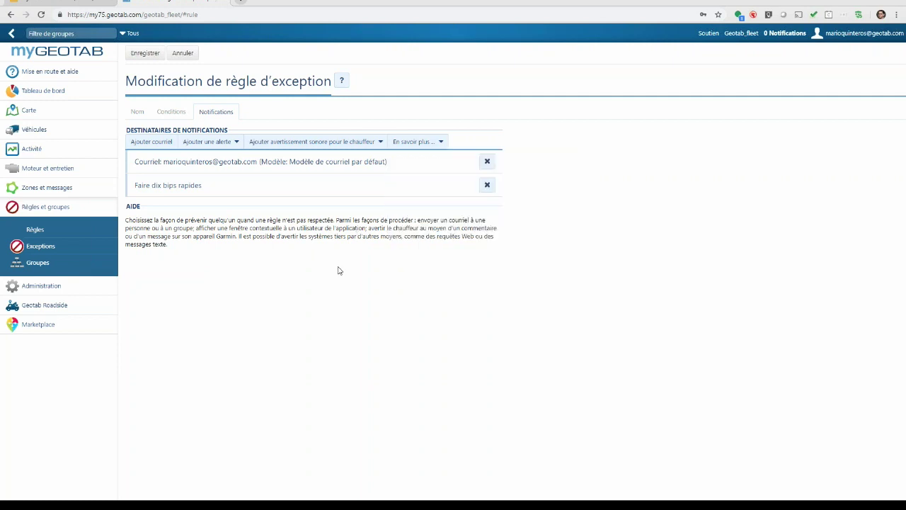
{"action": "left_click", "coordinate": [148, 55]}
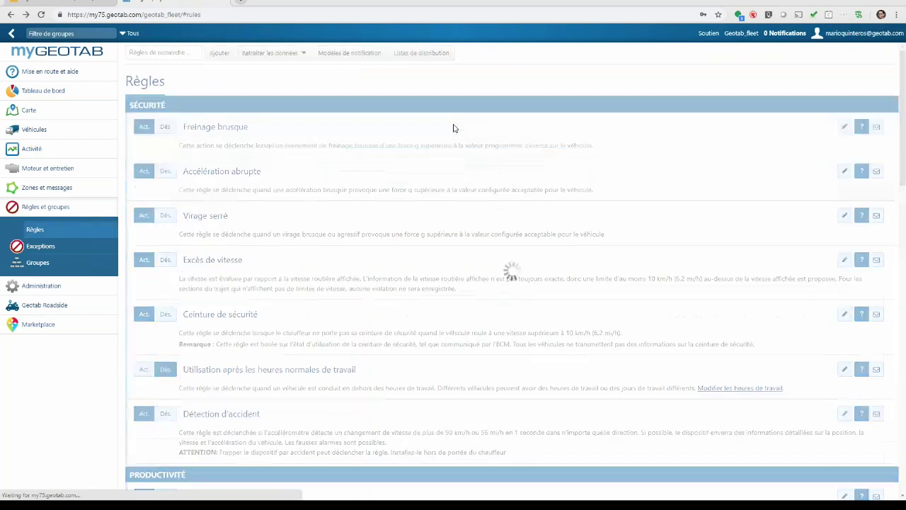
- Scroll the Règles list and go to the Exceptions page under Règles et groupes
{"action": "scroll", "coordinate": [465, 136], "scroll_direction": "down", "scroll_amount": 20}
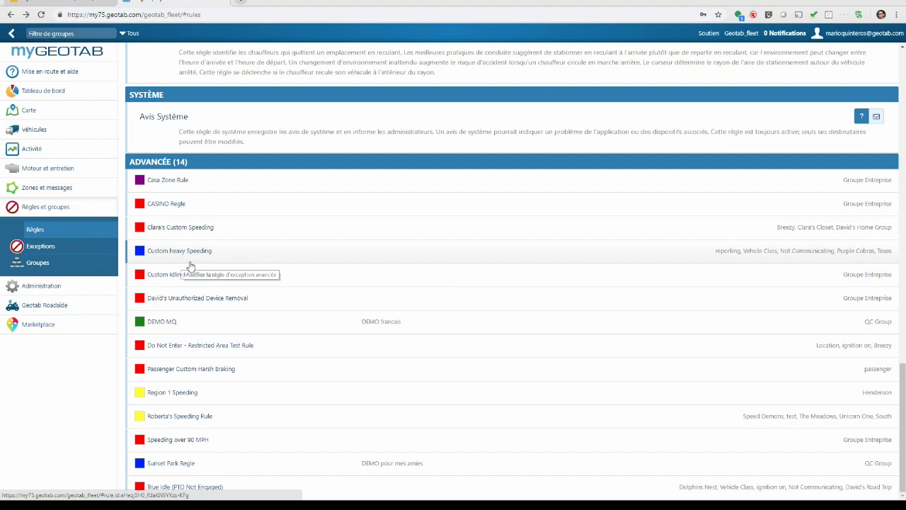
{"action": "left_click", "coordinate": [41, 248]}
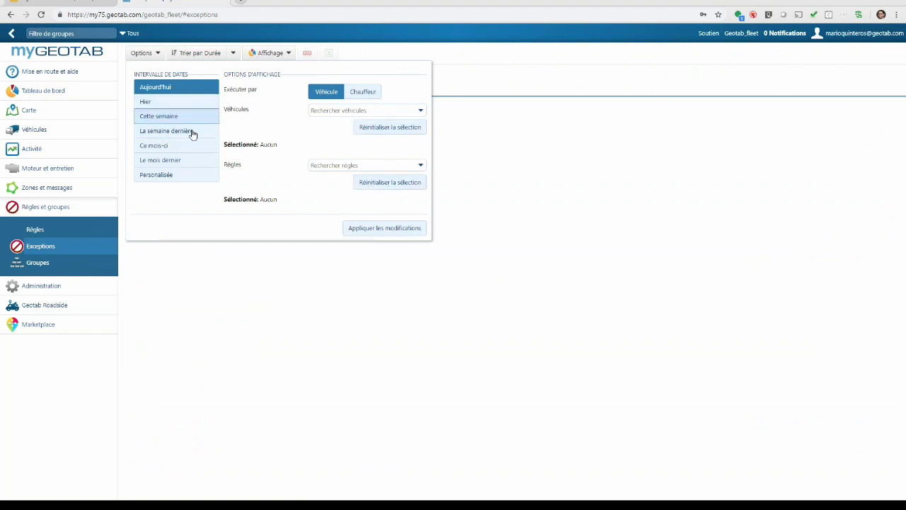
- Filter exceptions to Le mois dernier and the 2017 Jeep Wrangler, and apply the changes
{"action": "left_click", "coordinate": [188, 160]}
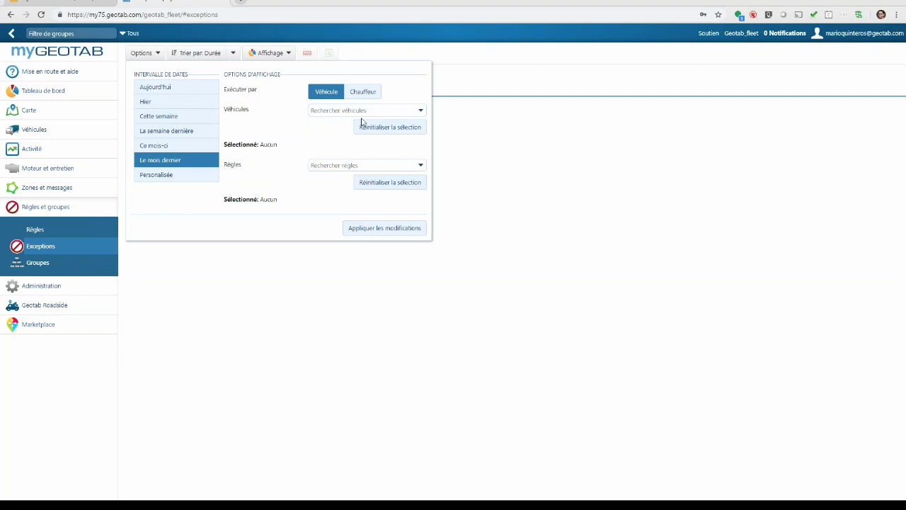
{"action": "left_click", "coordinate": [420, 111]}
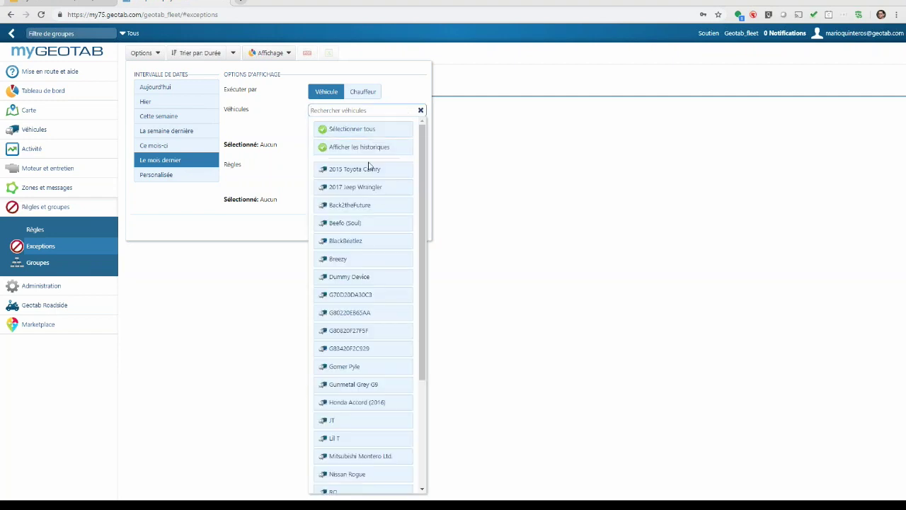
{"action": "left_click", "coordinate": [359, 188]}
{"action": "left_click", "coordinate": [287, 177]}
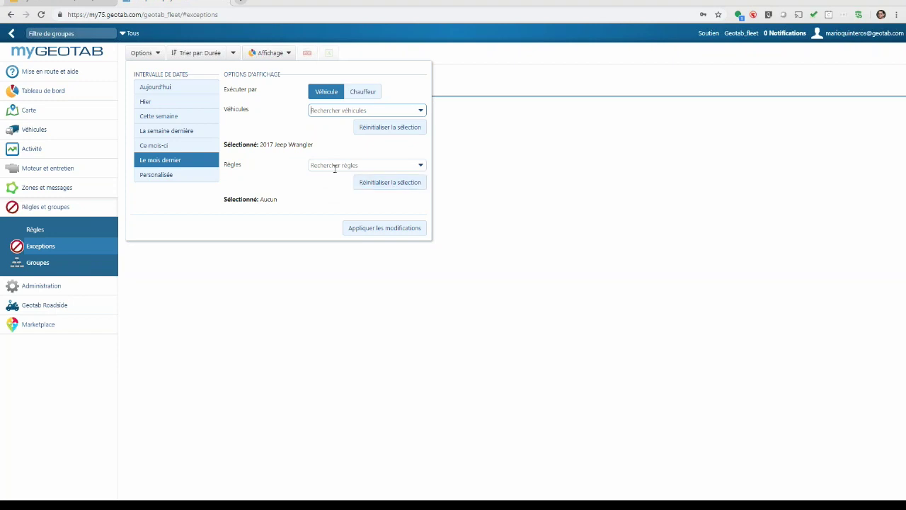
{"action": "left_click", "coordinate": [382, 231]}
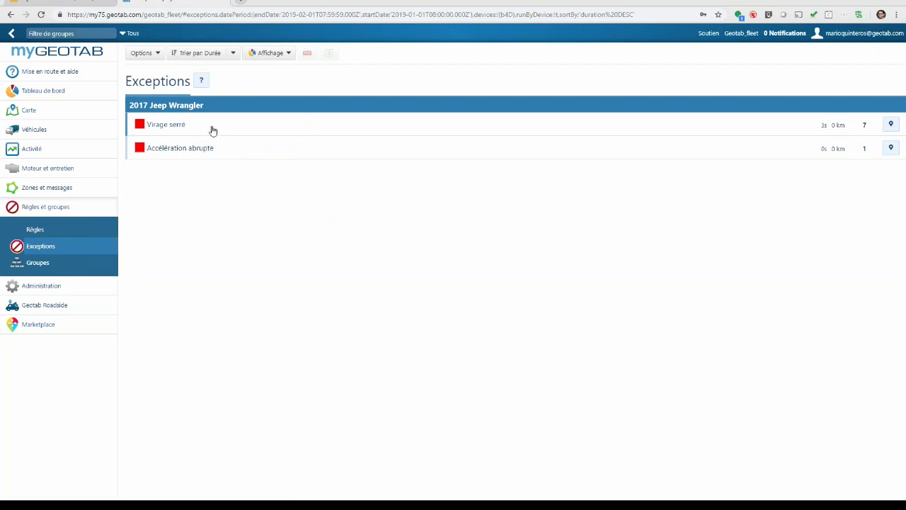
- Expand the Virage serré and Accélération abrupte exception details, then bring up the Affichage view choices
{"action": "left_click", "coordinate": [212, 130]}
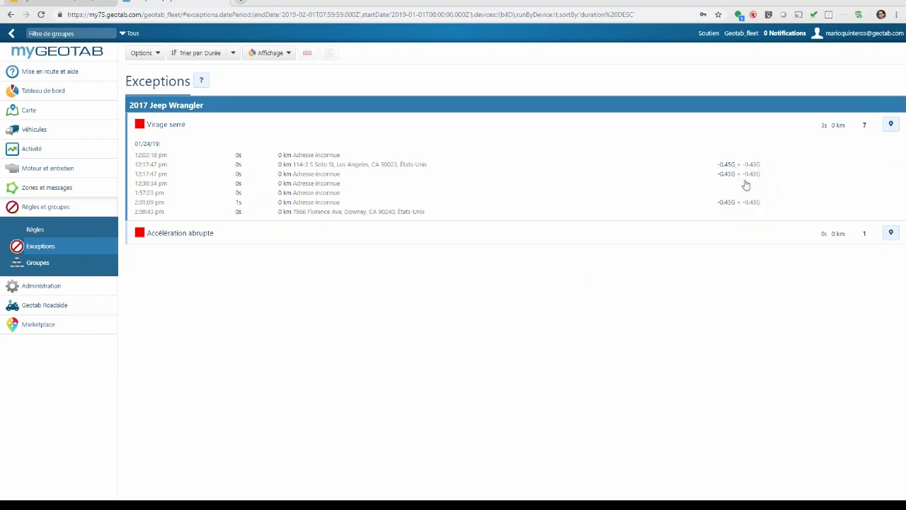
{"action": "left_click", "coordinate": [274, 240]}
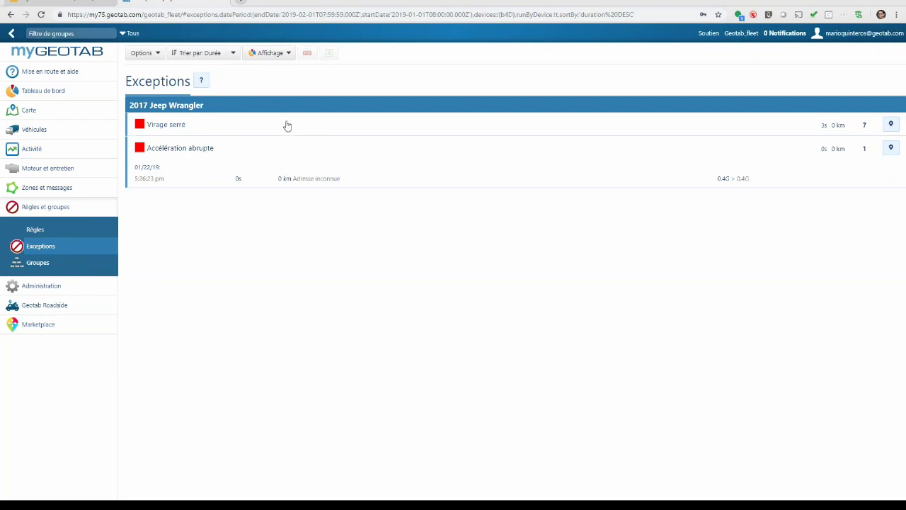
{"action": "left_click", "coordinate": [271, 55]}
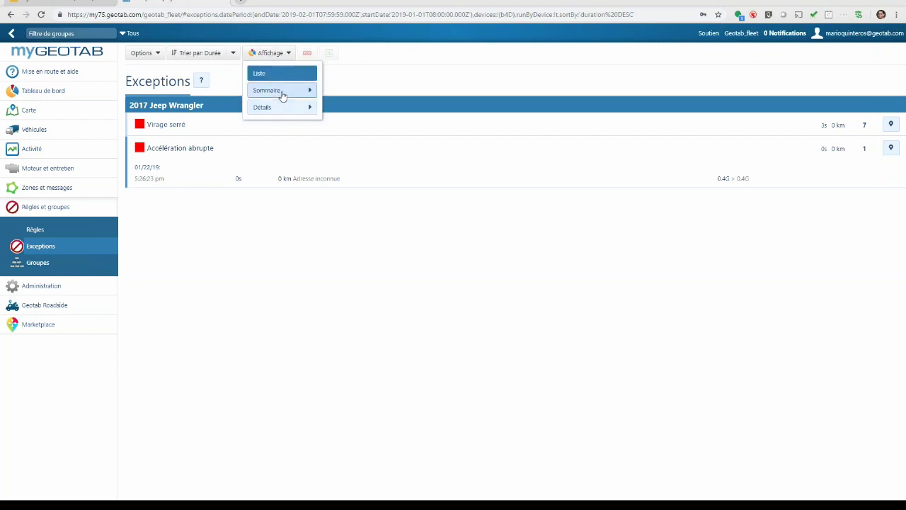
- Show the exceptions as a Sommaire Rapport, then expand Administration > Rapports in the sidebar
{"action": "mouse_move", "coordinate": [284, 91]}
{"action": "left_click", "coordinate": [351, 97]}
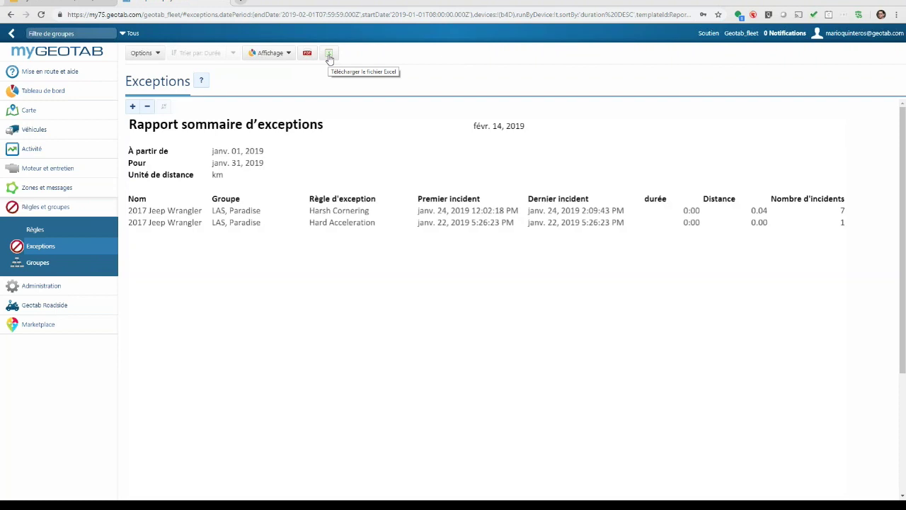
{"action": "left_click", "coordinate": [71, 212]}
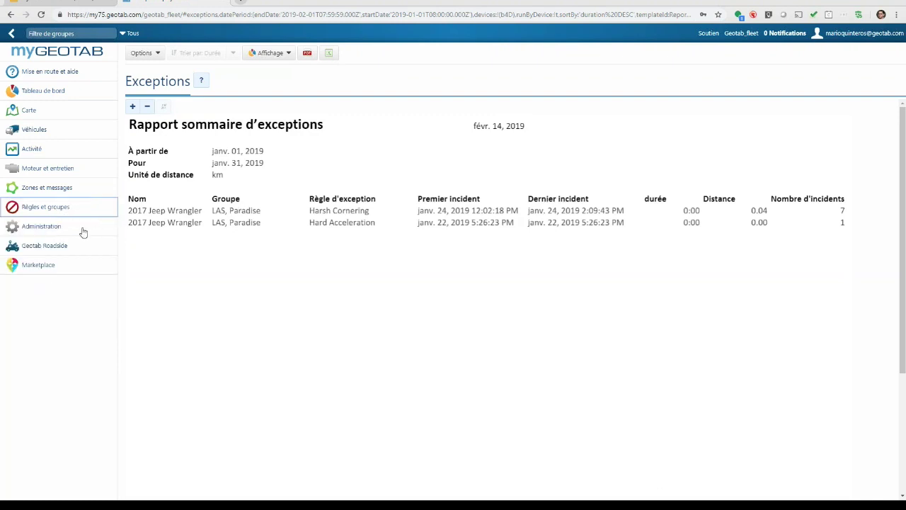
{"action": "left_click", "coordinate": [84, 229]}
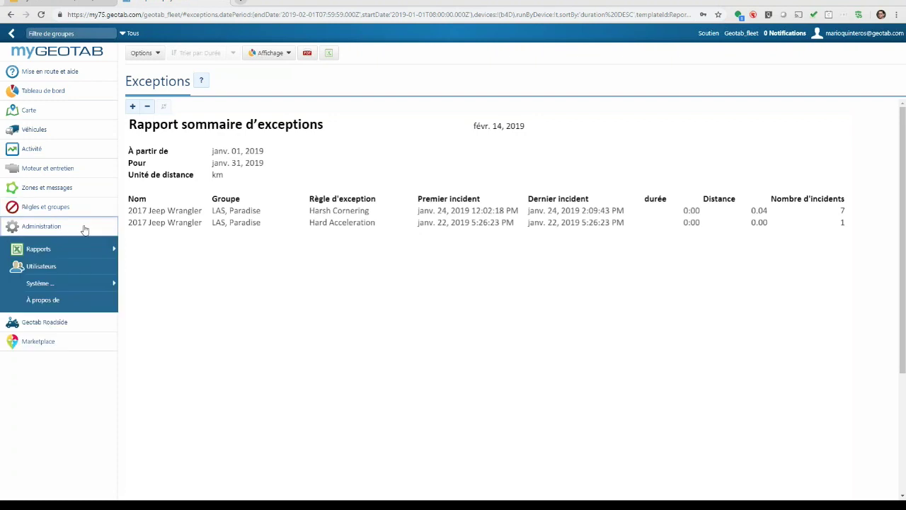
{"action": "left_click", "coordinate": [42, 252]}
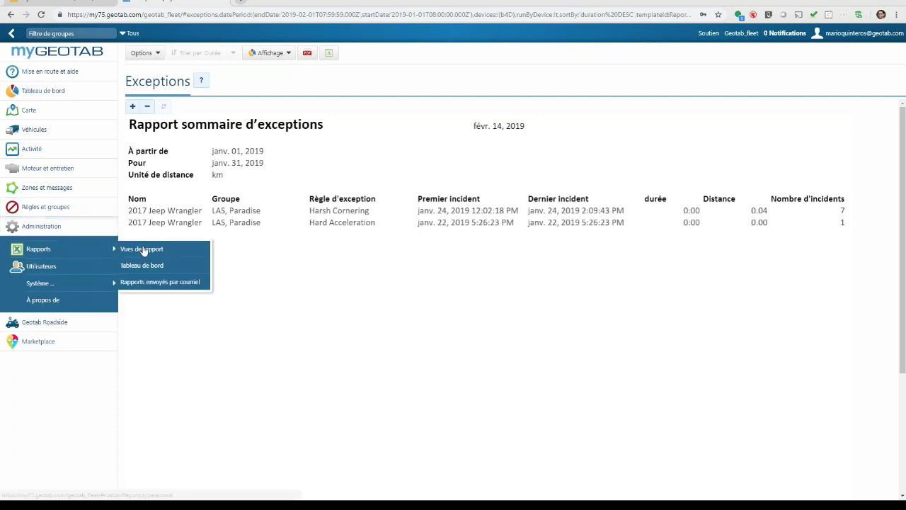
- Go to Vues de rapport and scroll through the custom report categories
{"action": "left_click", "coordinate": [142, 249]}
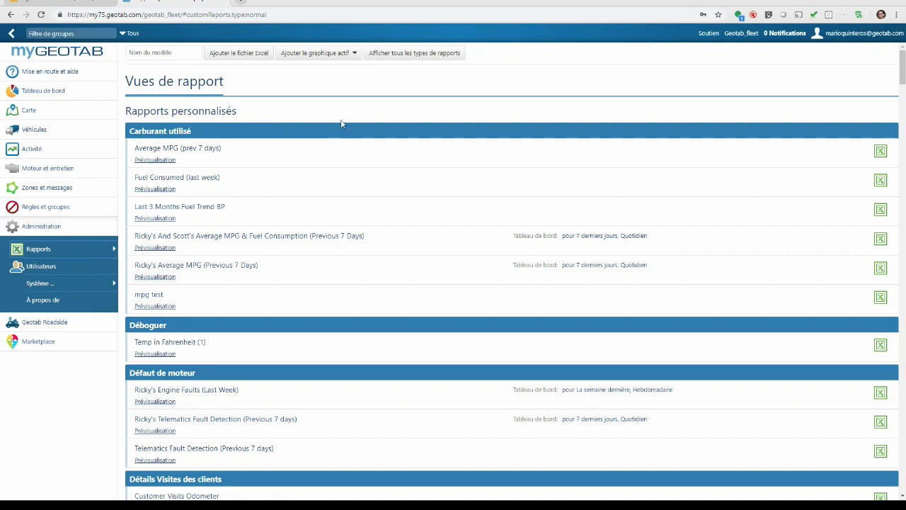
{"action": "scroll", "coordinate": [341, 123], "scroll_direction": "down", "scroll_amount": 7}
{"action": "scroll", "coordinate": [350, 129], "scroll_direction": "down", "scroll_amount": 9}
{"action": "scroll", "coordinate": [352, 129], "scroll_direction": "down", "scroll_amount": 10}
{"action": "scroll", "coordinate": [351, 132], "scroll_direction": "down", "scroll_amount": 10}
{"action": "scroll", "coordinate": [351, 132], "scroll_direction": "down", "scroll_amount": 10}
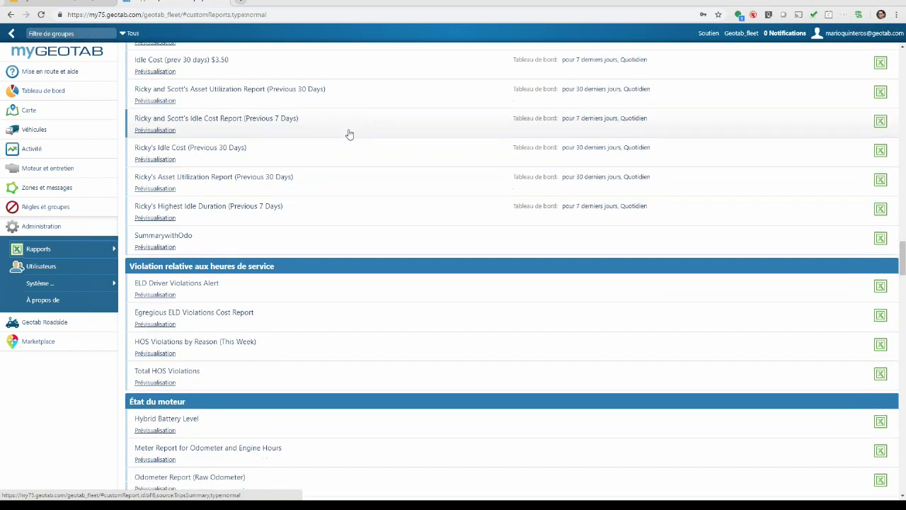
{"action": "scroll", "coordinate": [349, 134], "scroll_direction": "down", "scroll_amount": 3}
{"action": "scroll", "coordinate": [349, 134], "scroll_direction": "up", "scroll_amount": 7}
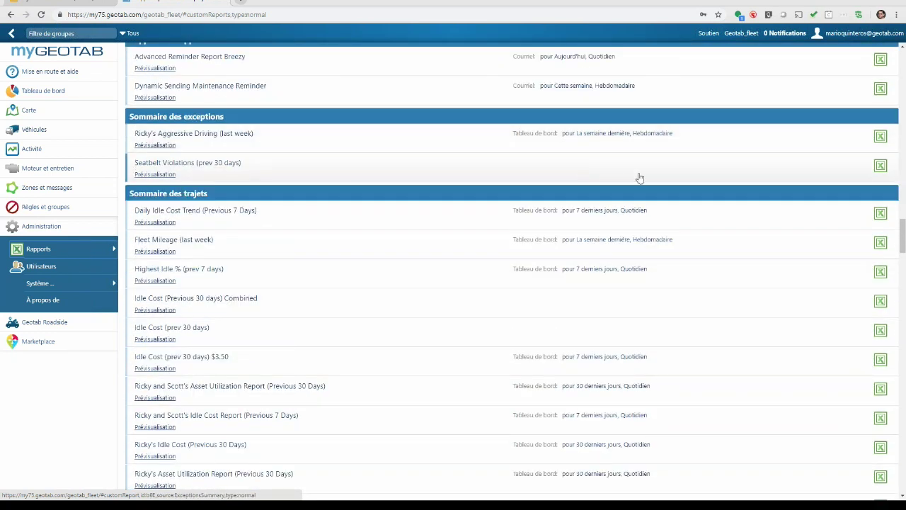
{"action": "left_click_drag", "start_coordinate": [903, 234], "coordinate": [882, 81]}
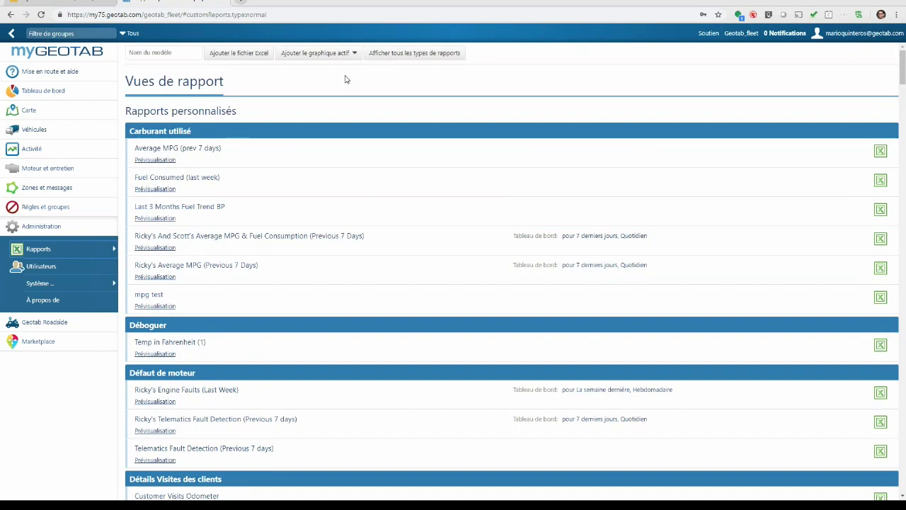
- Download the Watchdog report from the Tableau de bord and open the .xlsx in Excel
{"action": "left_click", "coordinate": [53, 94]}
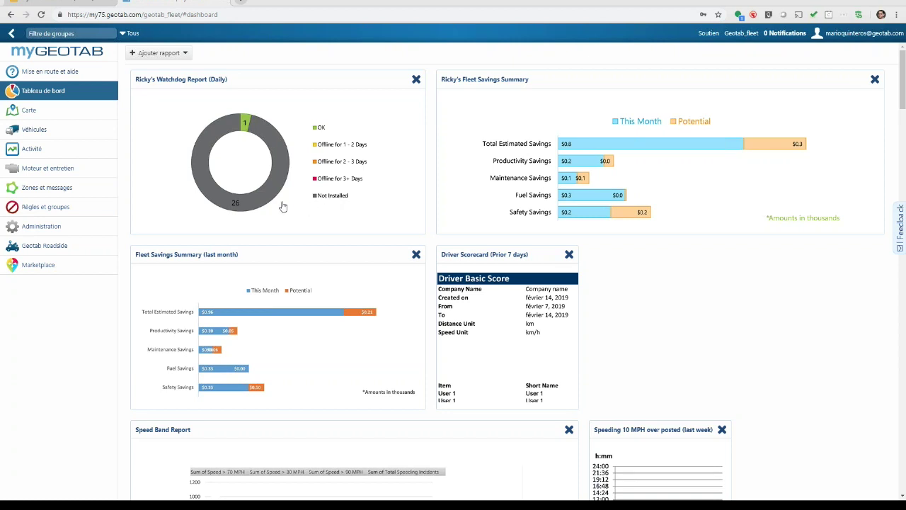
{"action": "left_click", "coordinate": [298, 126]}
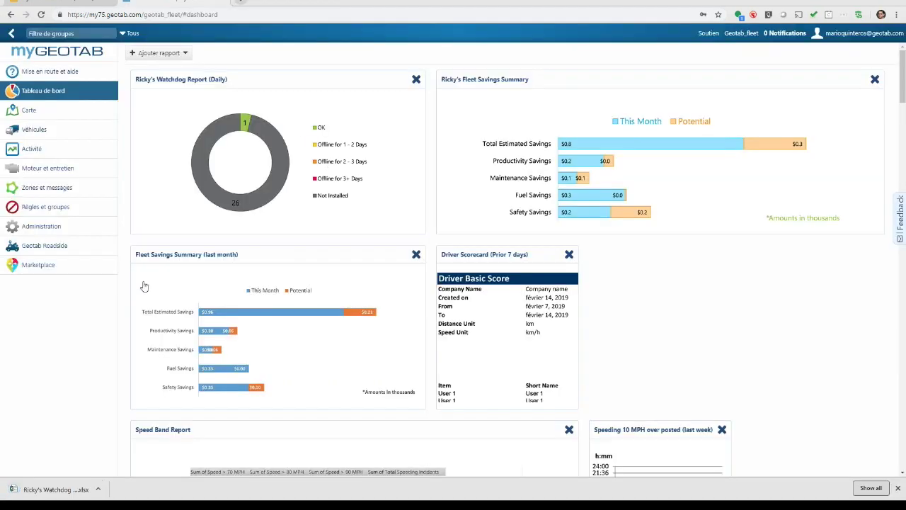
{"action": "left_click", "coordinate": [51, 490]}
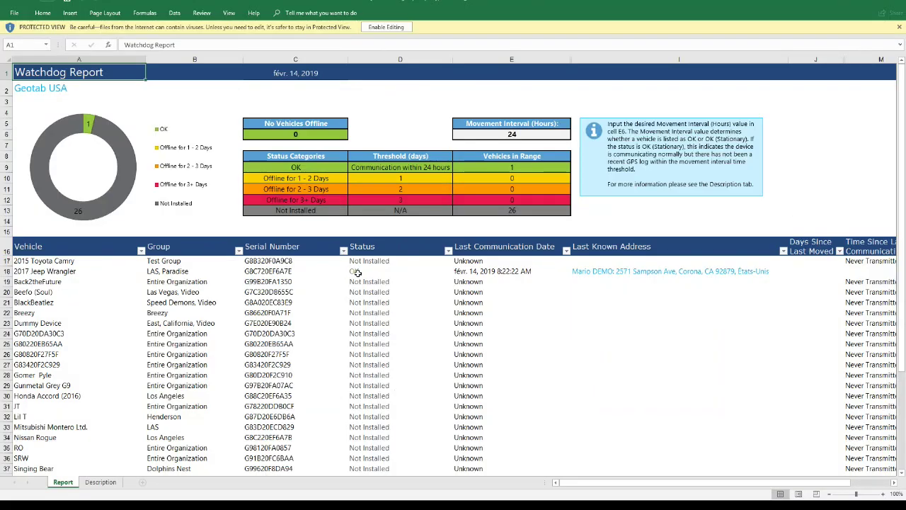
- Inspect the 2017 Jeep Wrangler row and Status cells in the Watchdog Report, then close Excel
{"action": "left_click_drag", "start_coordinate": [135, 274], "coordinate": [642, 276]}
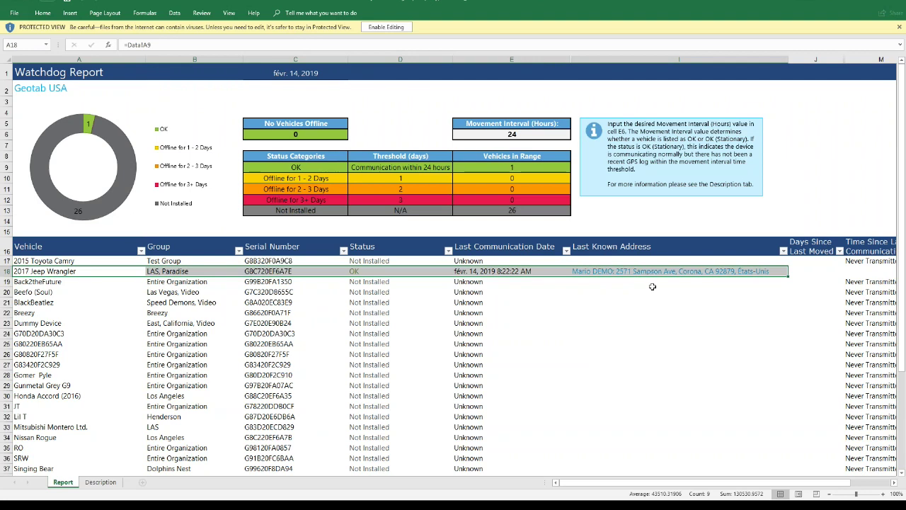
{"action": "left_click", "coordinate": [371, 272]}
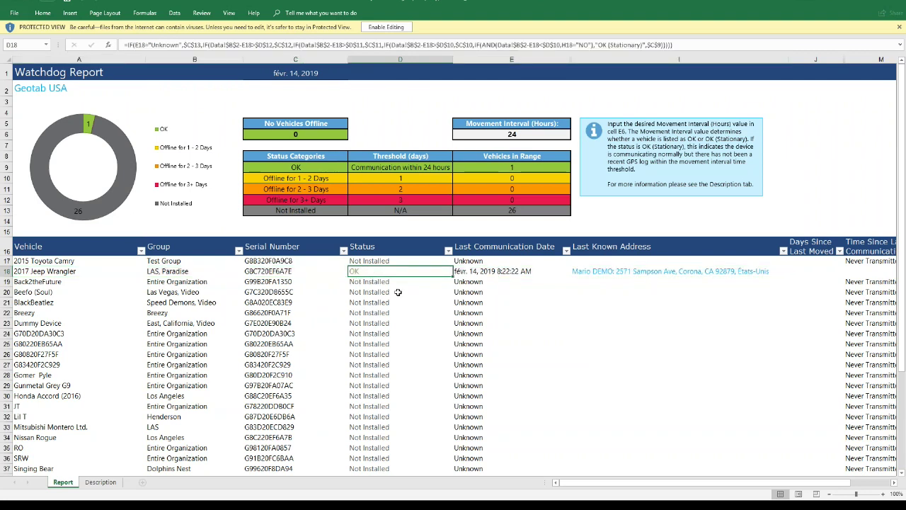
{"action": "scroll", "coordinate": [398, 291], "scroll_direction": "down", "scroll_amount": 1}
{"action": "left_click_drag", "start_coordinate": [383, 219], "coordinate": [394, 411]}
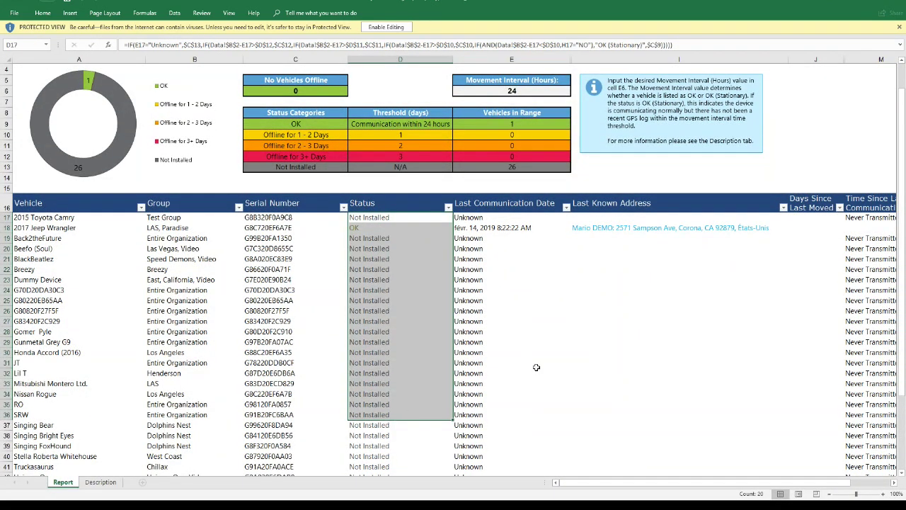
{"action": "left_click", "coordinate": [892, 4]}
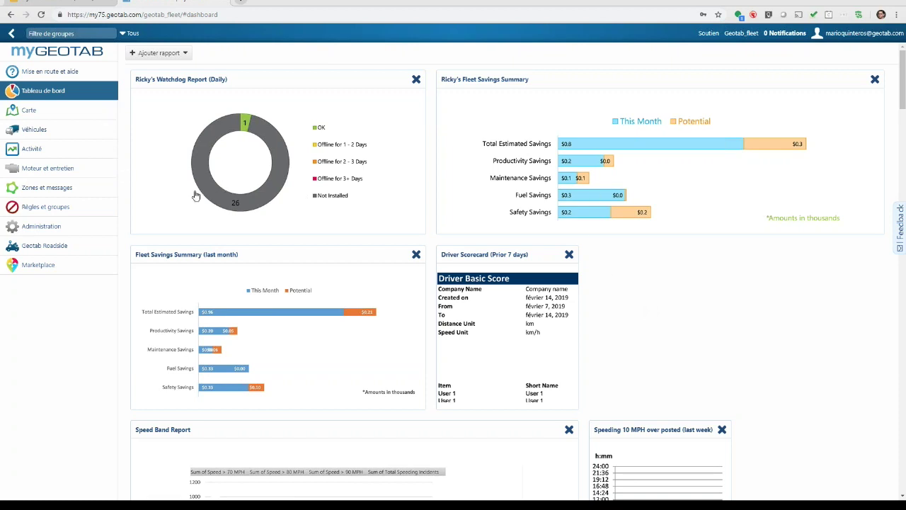
- Go to the Marketplace home page (Accueil) to browse its solution categories
{"action": "left_click", "coordinate": [57, 269]}
{"action": "scroll", "coordinate": [60, 266], "scroll_direction": "down", "scroll_amount": 1}
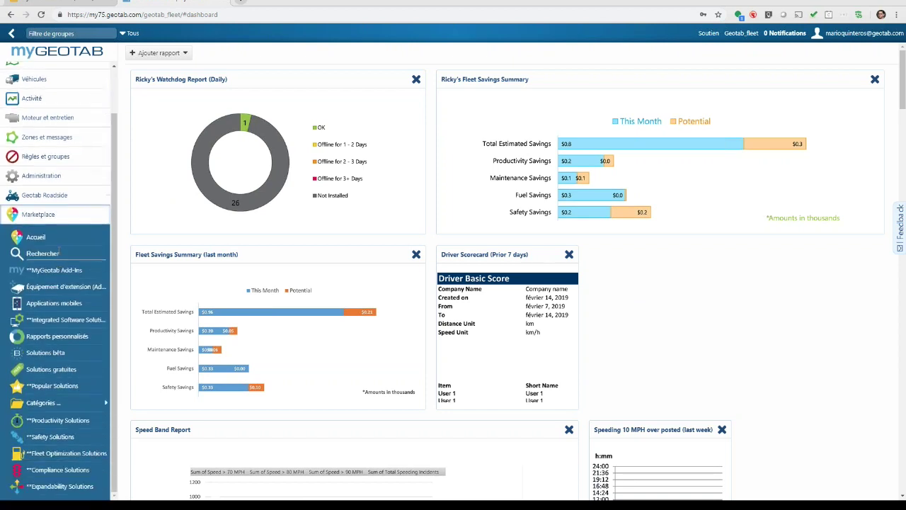
{"action": "left_click", "coordinate": [37, 237]}
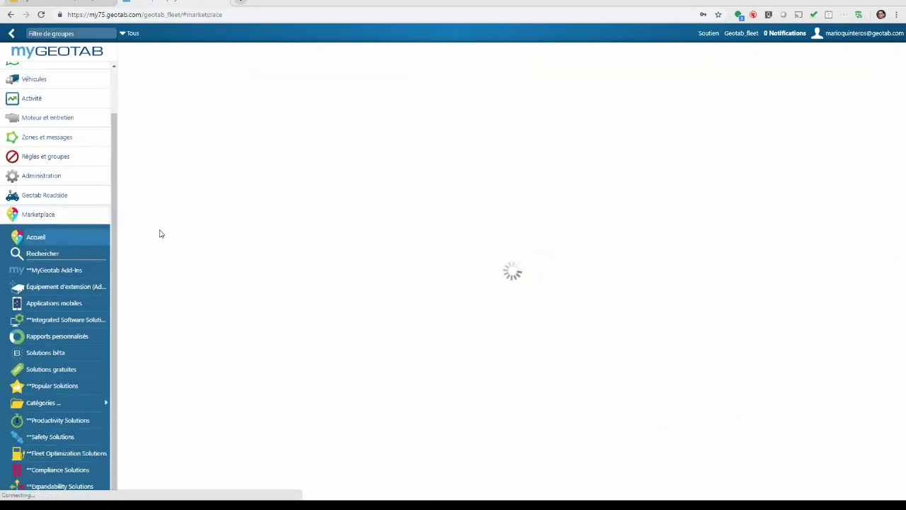